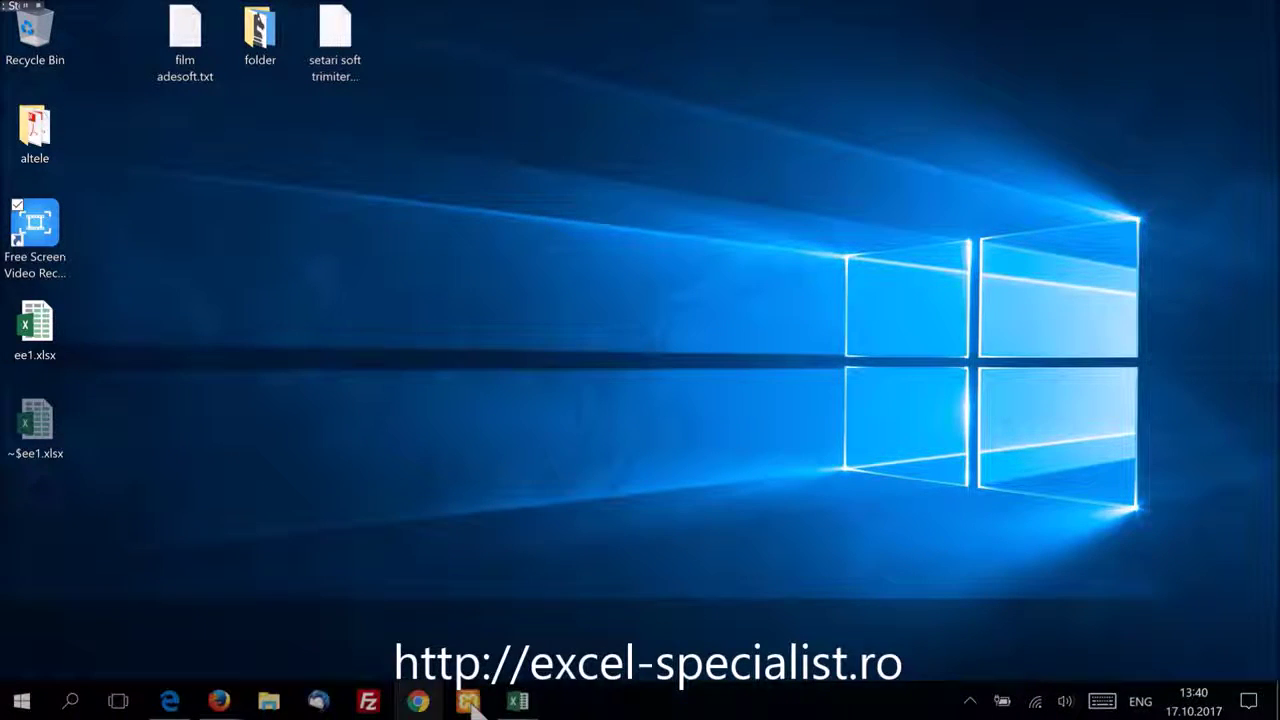
Step: Bring up the ee1.xlsx workbook and switch to its Sheet1 source data
{"action": "left_click", "coordinate": [518, 701]}
{"action": "left_click", "coordinate": [620, 600]}
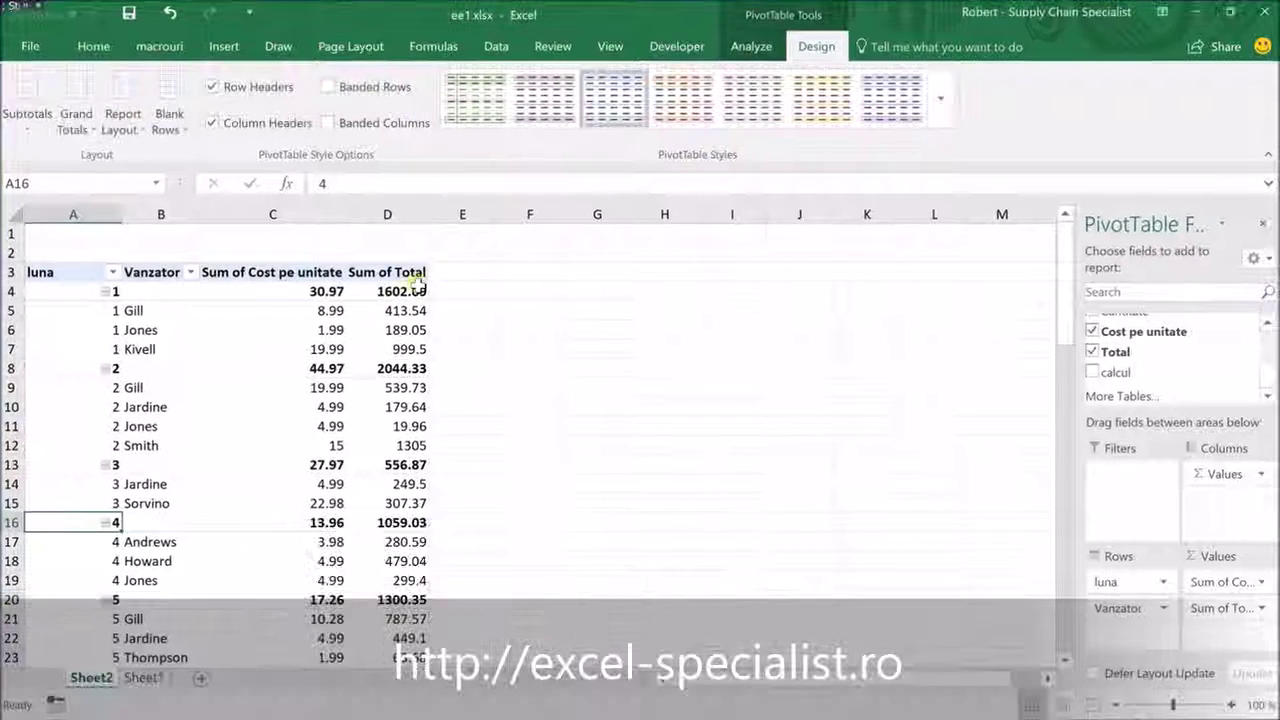
{"action": "left_click", "coordinate": [143, 678]}
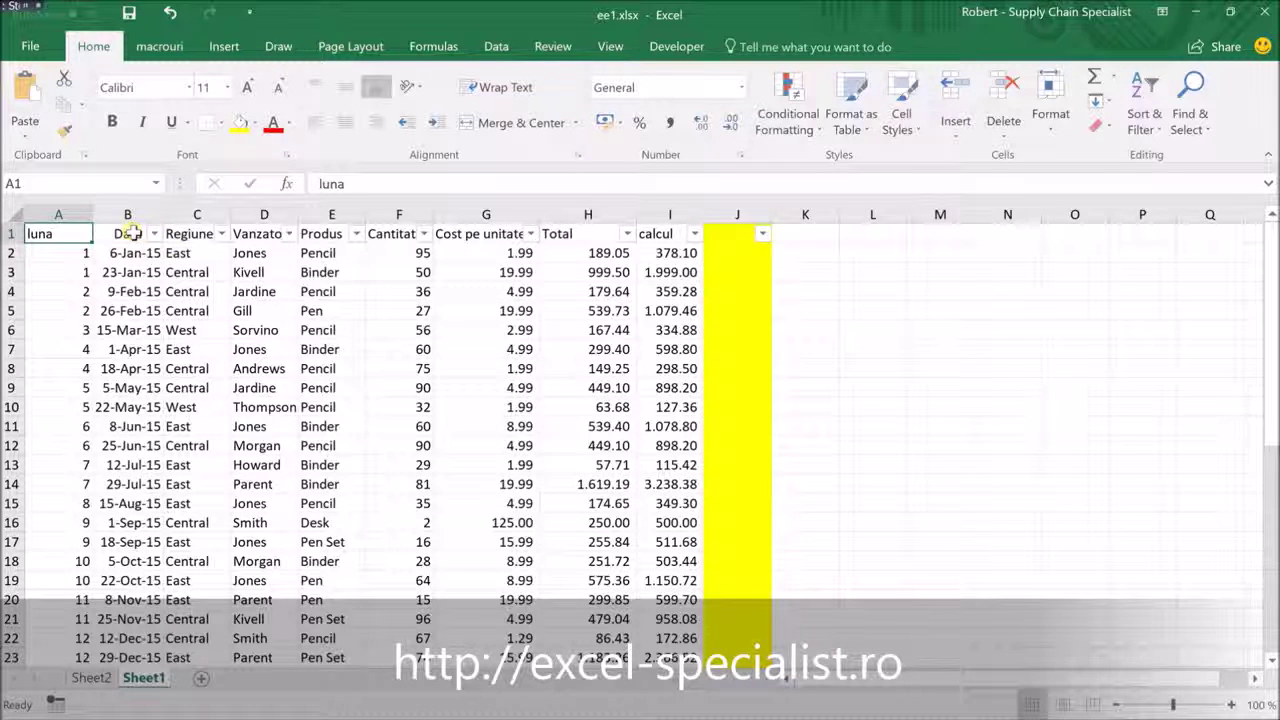
Step: Inspect the Sheet1 columns Data, Regiune, Vanzator, Produs, quantity, Cost pe unitate, Total and calcul
{"action": "left_click", "coordinate": [127, 214]}
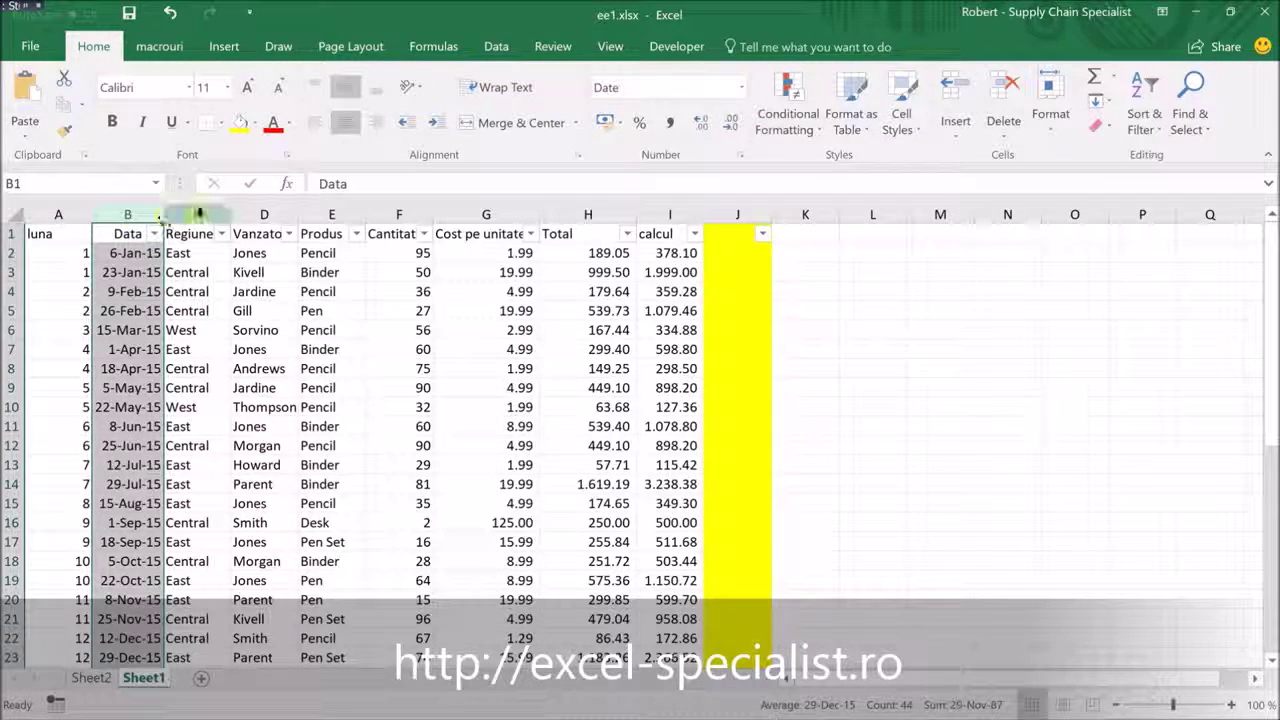
{"action": "left_click", "coordinate": [199, 213]}
{"action": "left_click", "coordinate": [258, 214]}
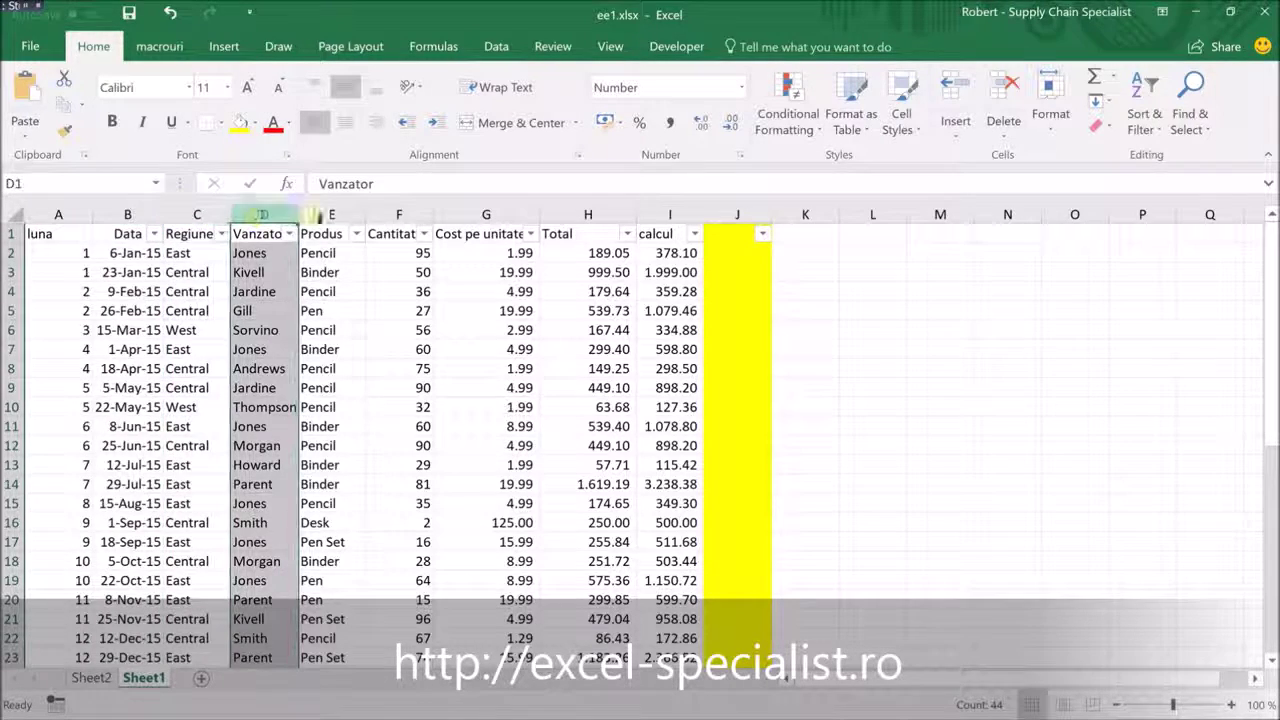
{"action": "left_click", "coordinate": [344, 215]}
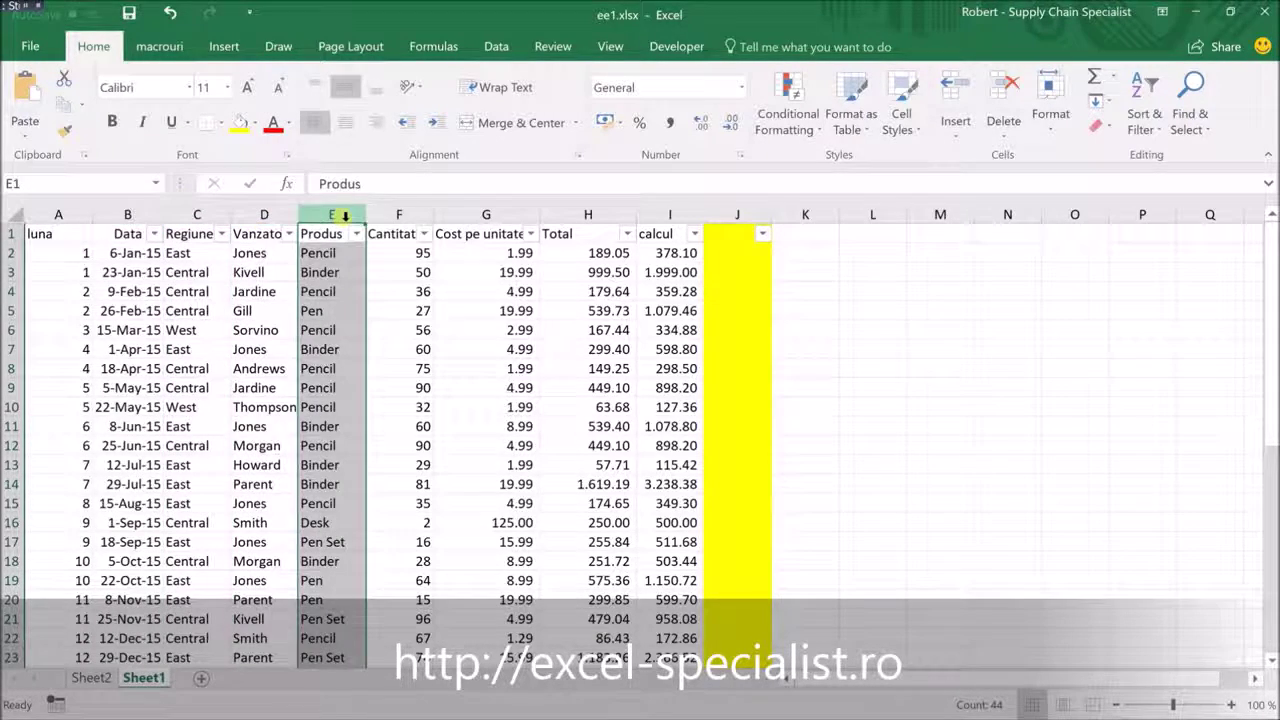
{"action": "left_click", "coordinate": [421, 215]}
{"action": "left_click", "coordinate": [486, 214]}
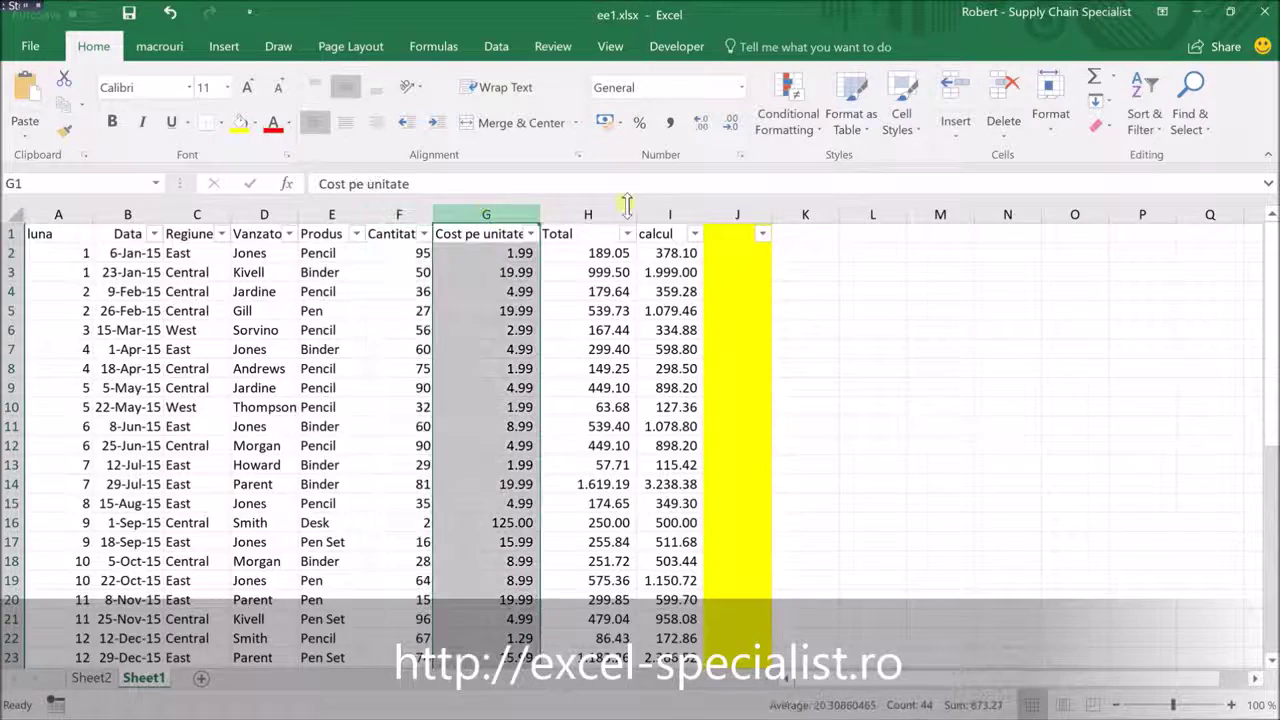
{"action": "left_click", "coordinate": [600, 214]}
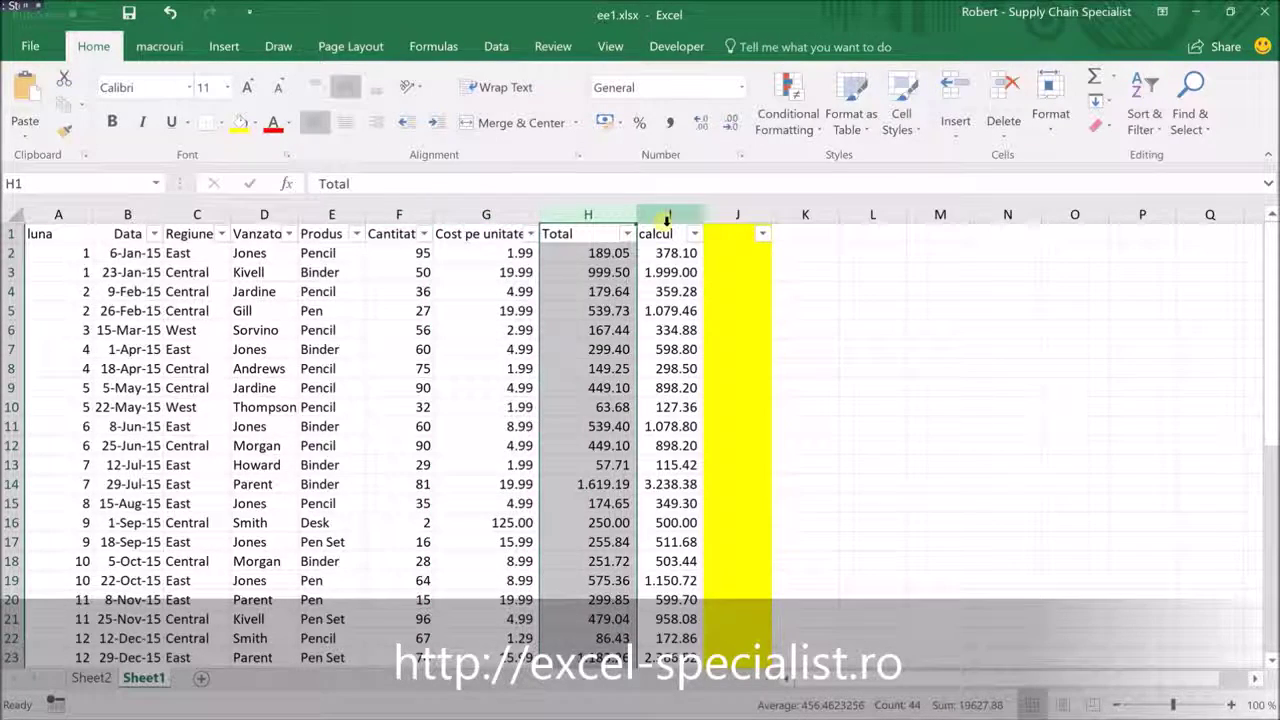
{"action": "left_click", "coordinate": [666, 215]}
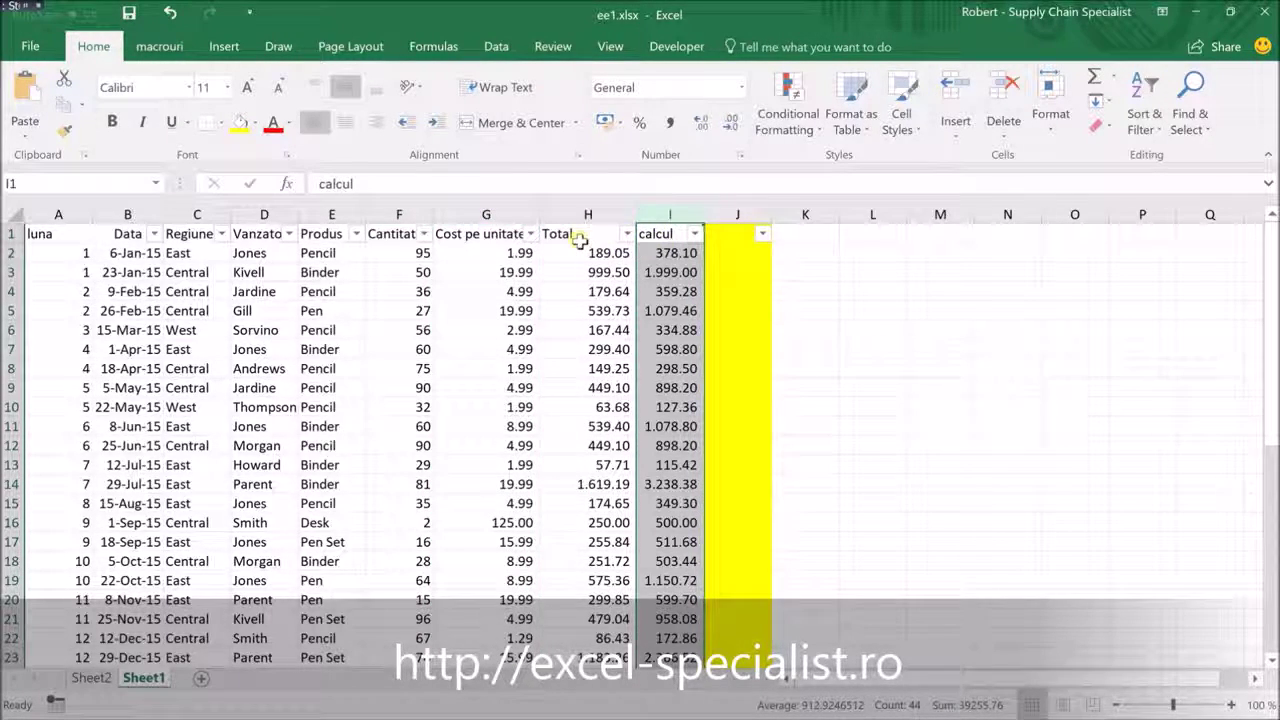
Step: Check the luna column and A2's month formula, then return to the Sheet2 pivot table
{"action": "left_click", "coordinate": [60, 215]}
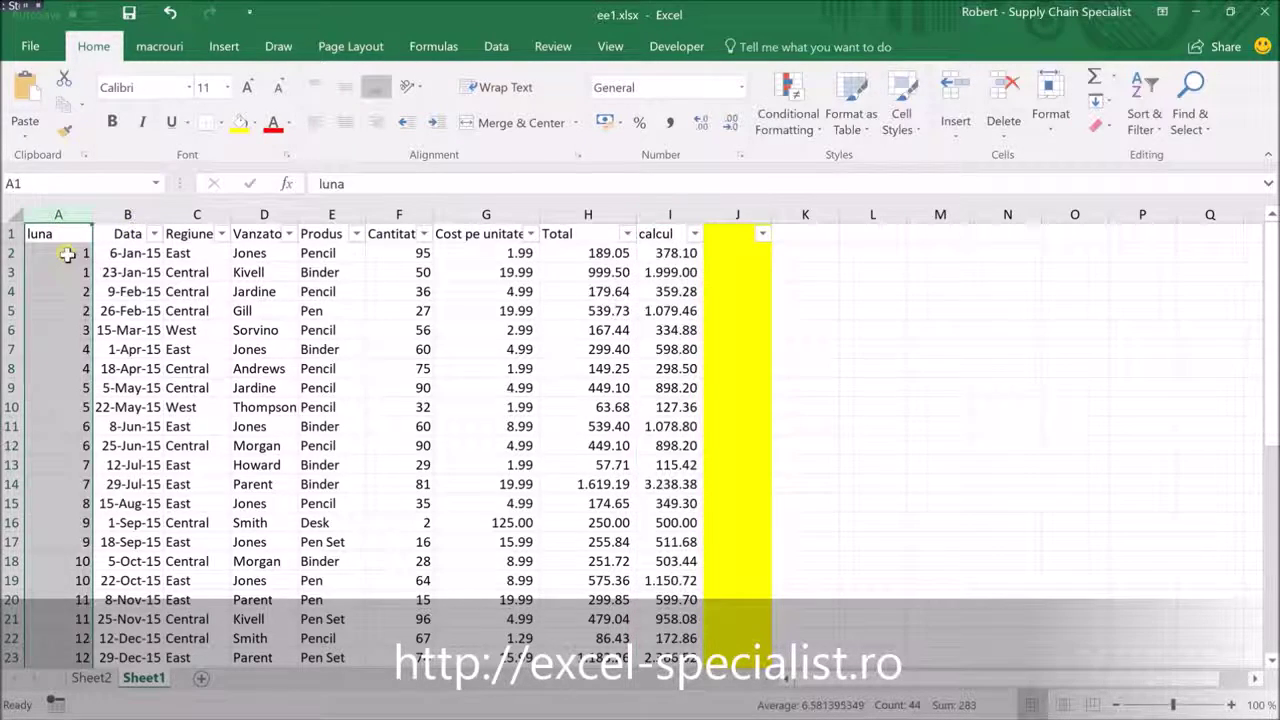
{"action": "left_click", "coordinate": [76, 255]}
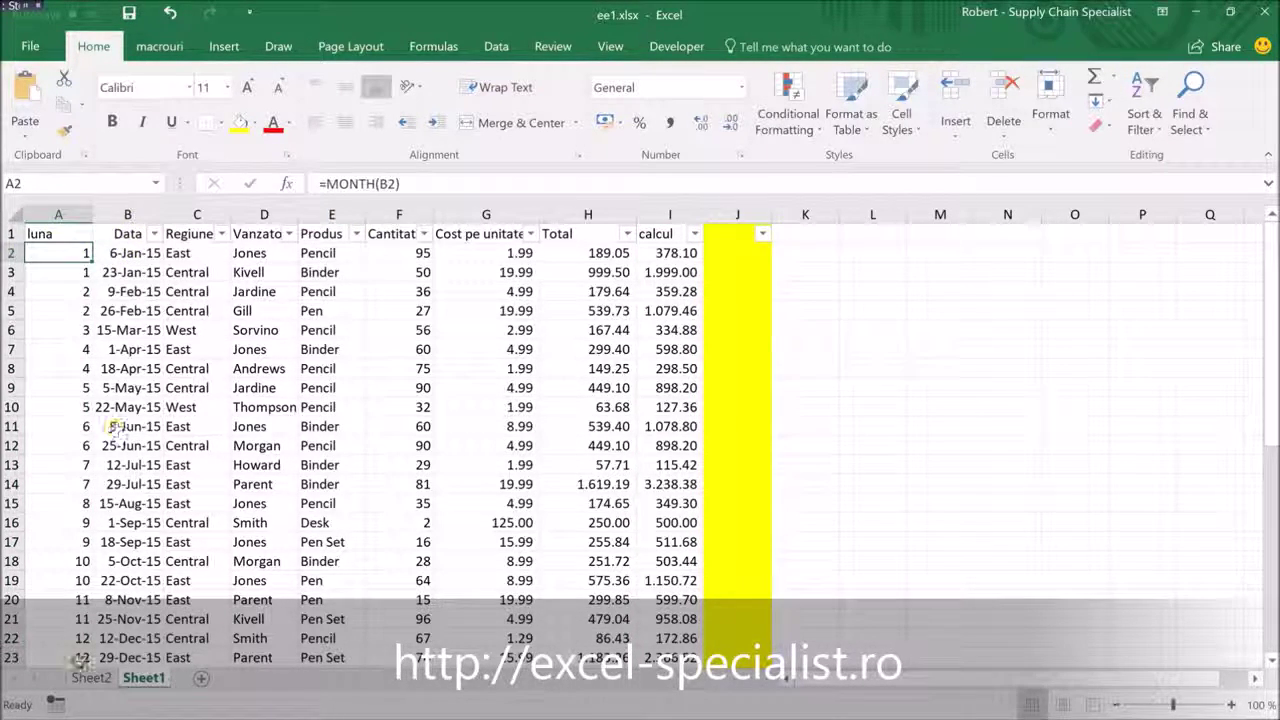
{"action": "left_click", "coordinate": [90, 678]}
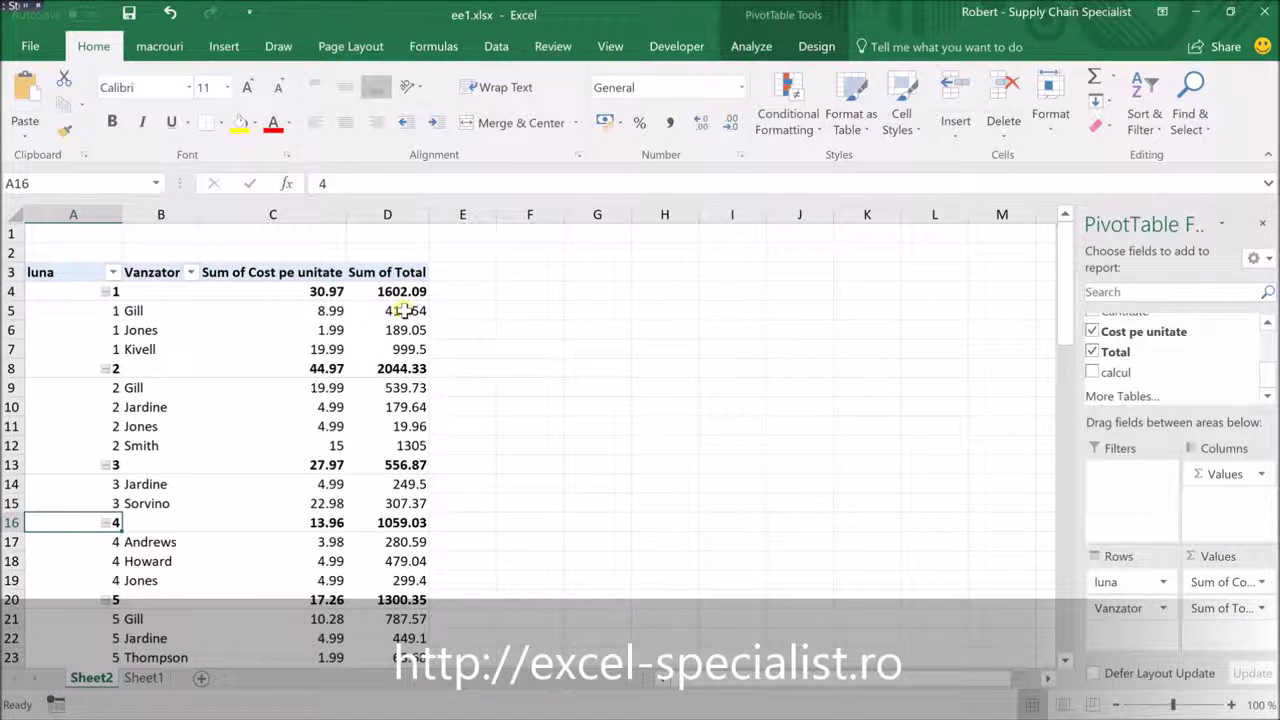
{"action": "left_click", "coordinate": [468, 310]}
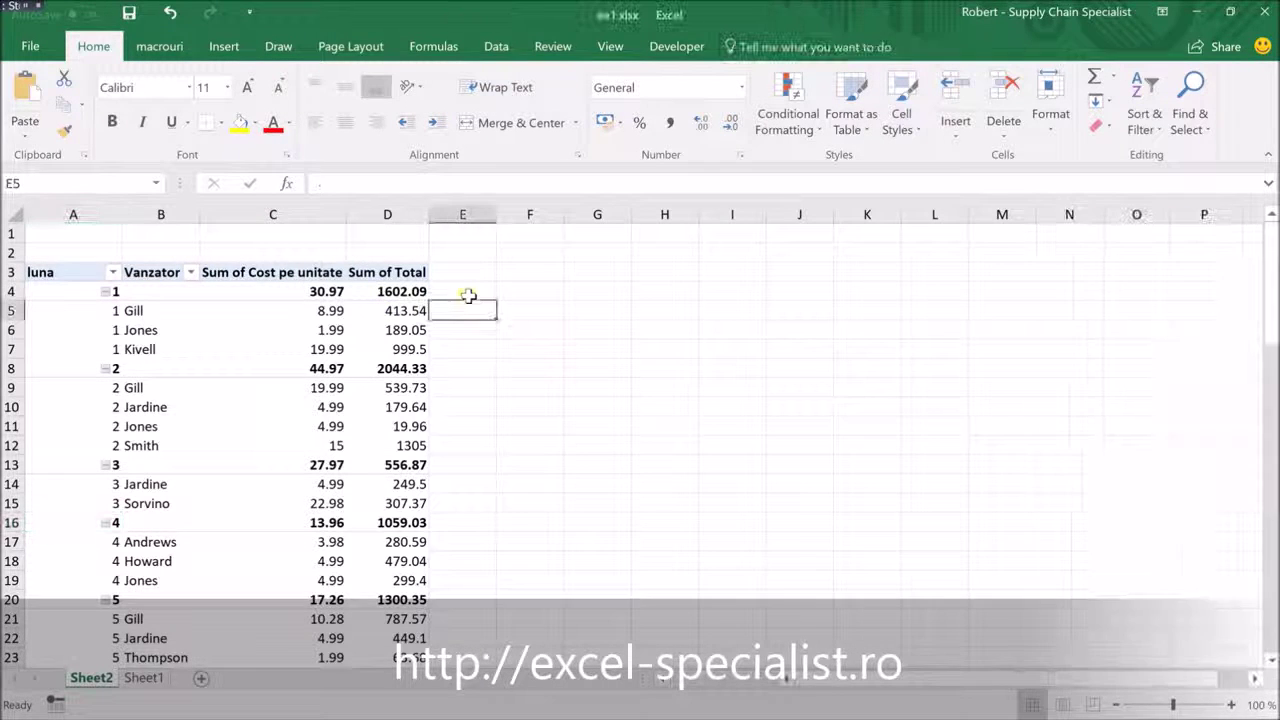
{"action": "mouse_move", "coordinate": [405, 311]}
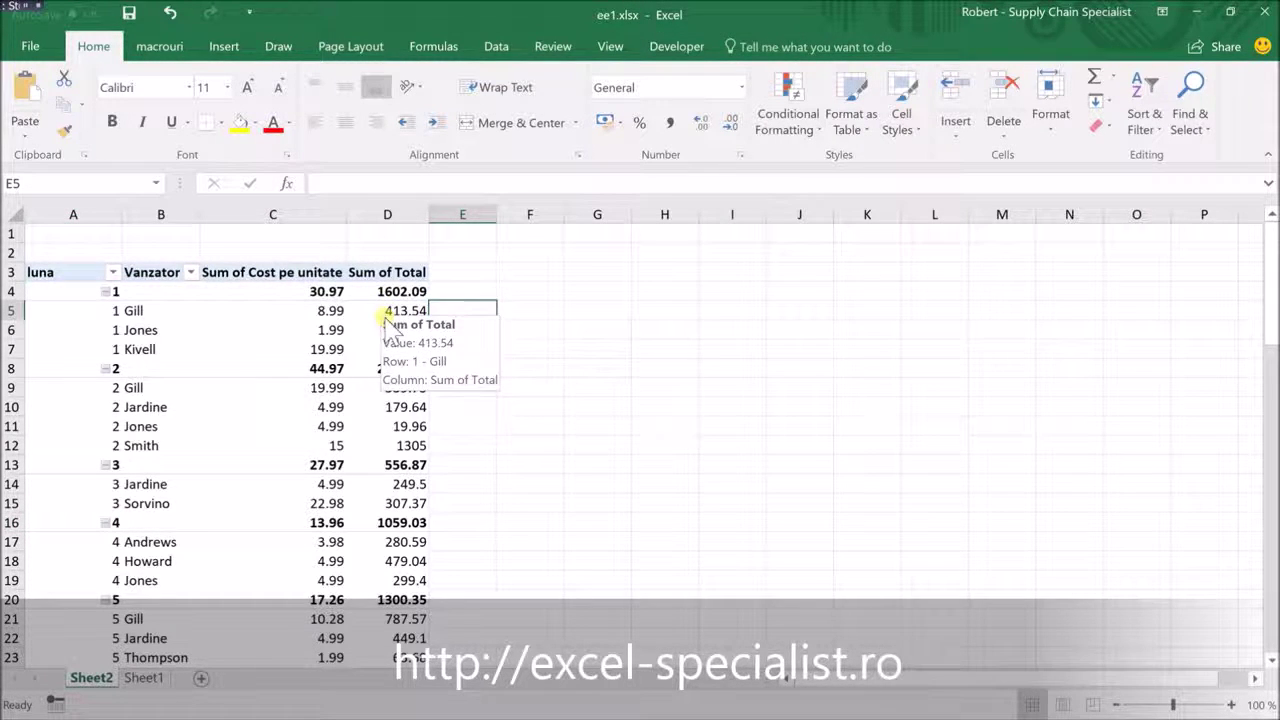
{"action": "left_click", "coordinate": [391, 311]}
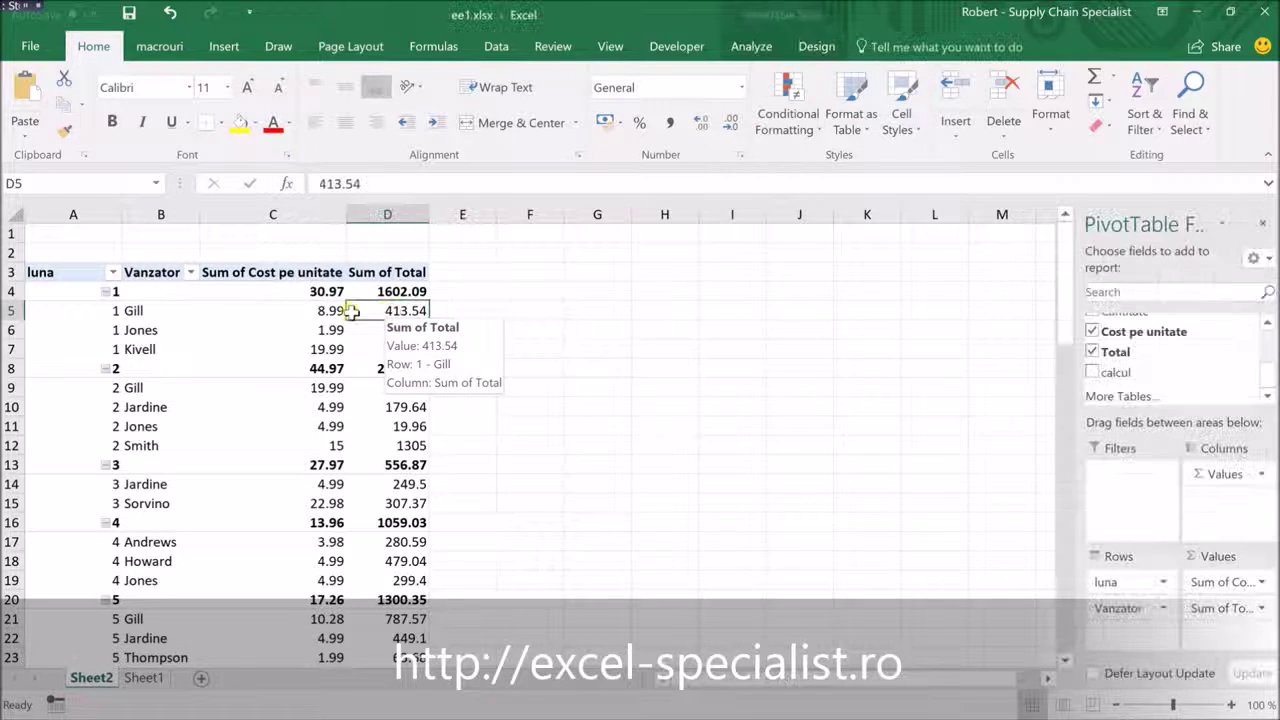
{"action": "left_click", "coordinate": [328, 312]}
{"action": "key", "text": "Right"}
{"action": "left_click", "coordinate": [328, 312]}
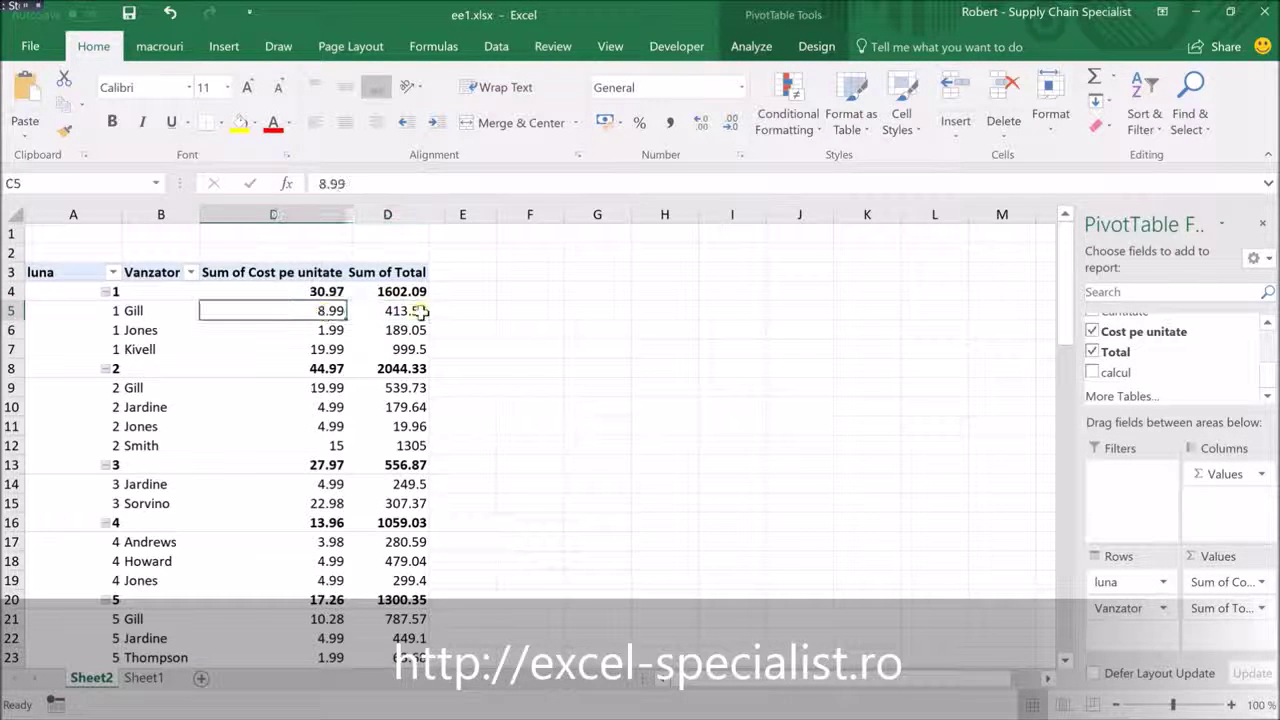
{"action": "left_click", "coordinate": [470, 312]}
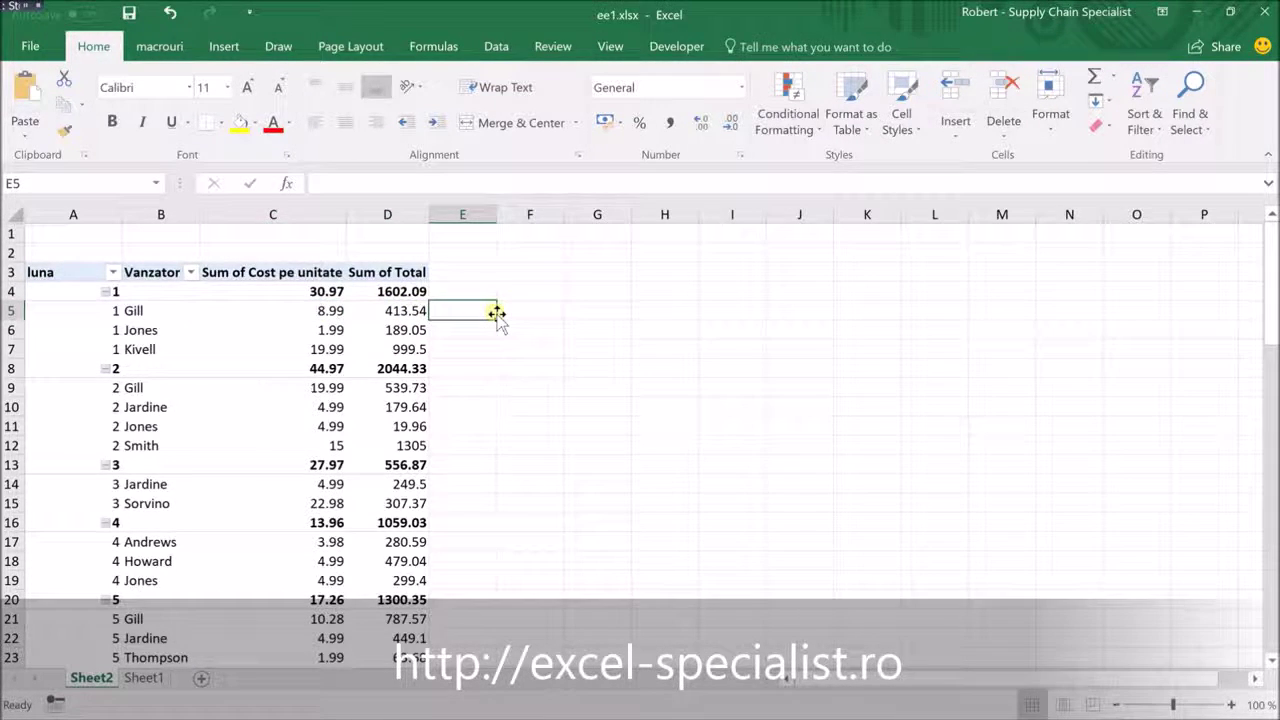
{"action": "type", "text": "="}
{"action": "key", "text": "Left"}
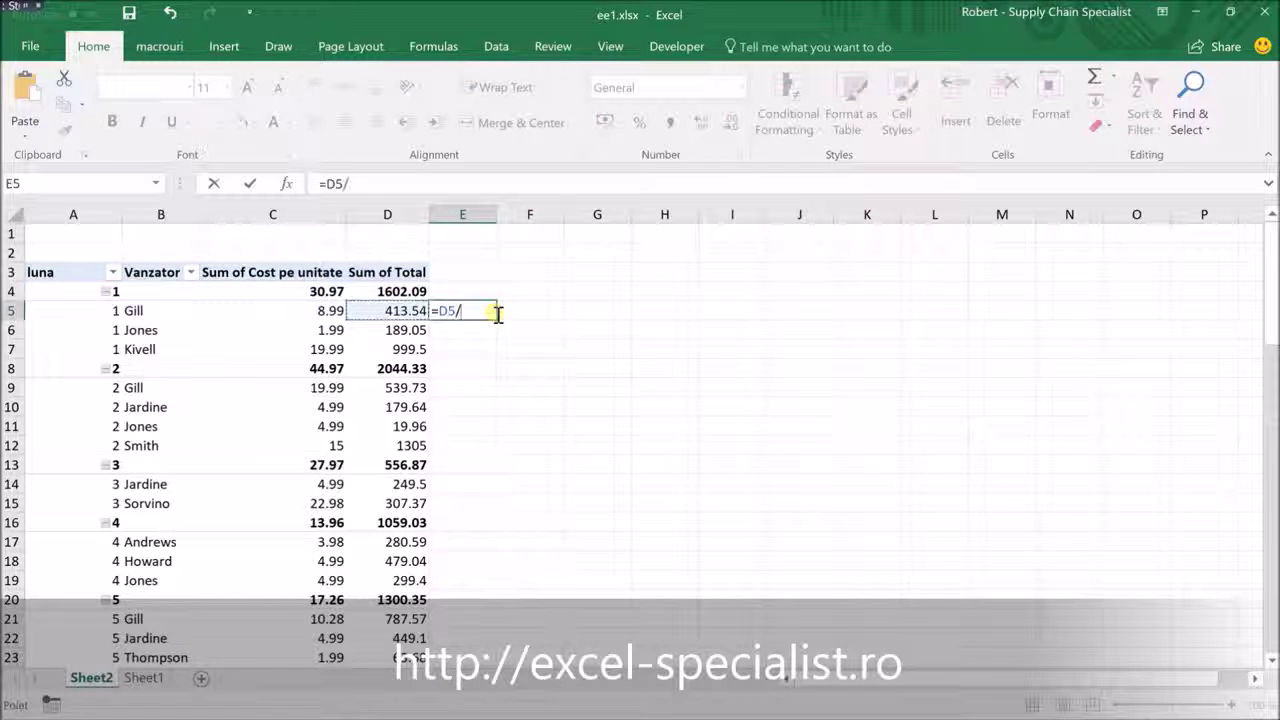
{"action": "type", "text": "d"}
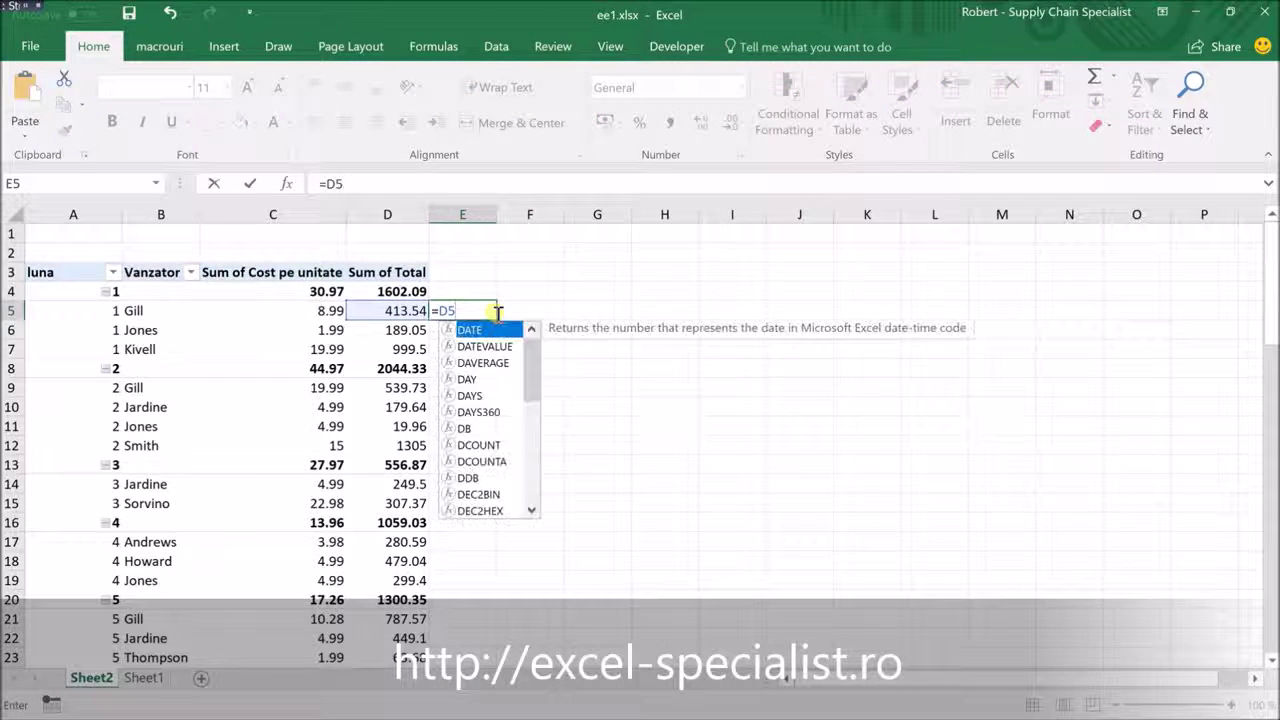
{"action": "key", "text": "BackSpace"}
{"action": "key", "text": "BackSpace"}
{"action": "key", "text": "BackSpace"}
{"action": "key", "text": "Escape"}
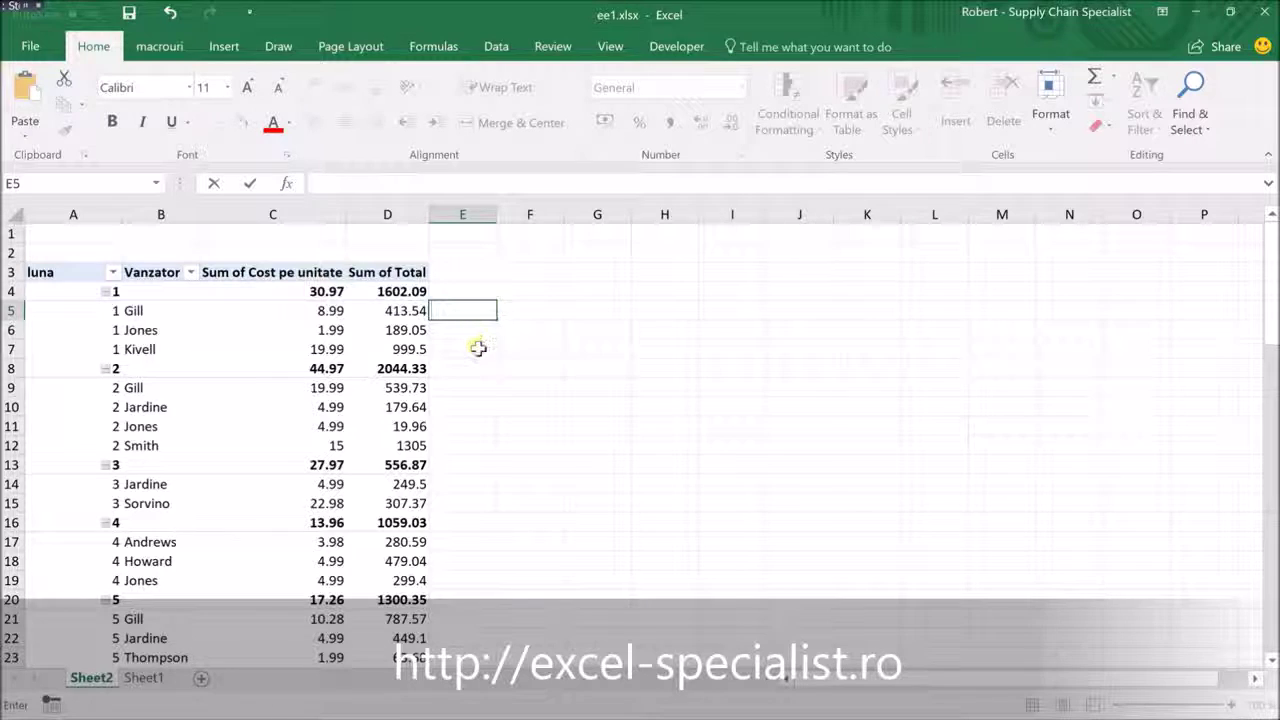
{"action": "left_click", "coordinate": [479, 348]}
{"action": "left_click", "coordinate": [453, 306]}
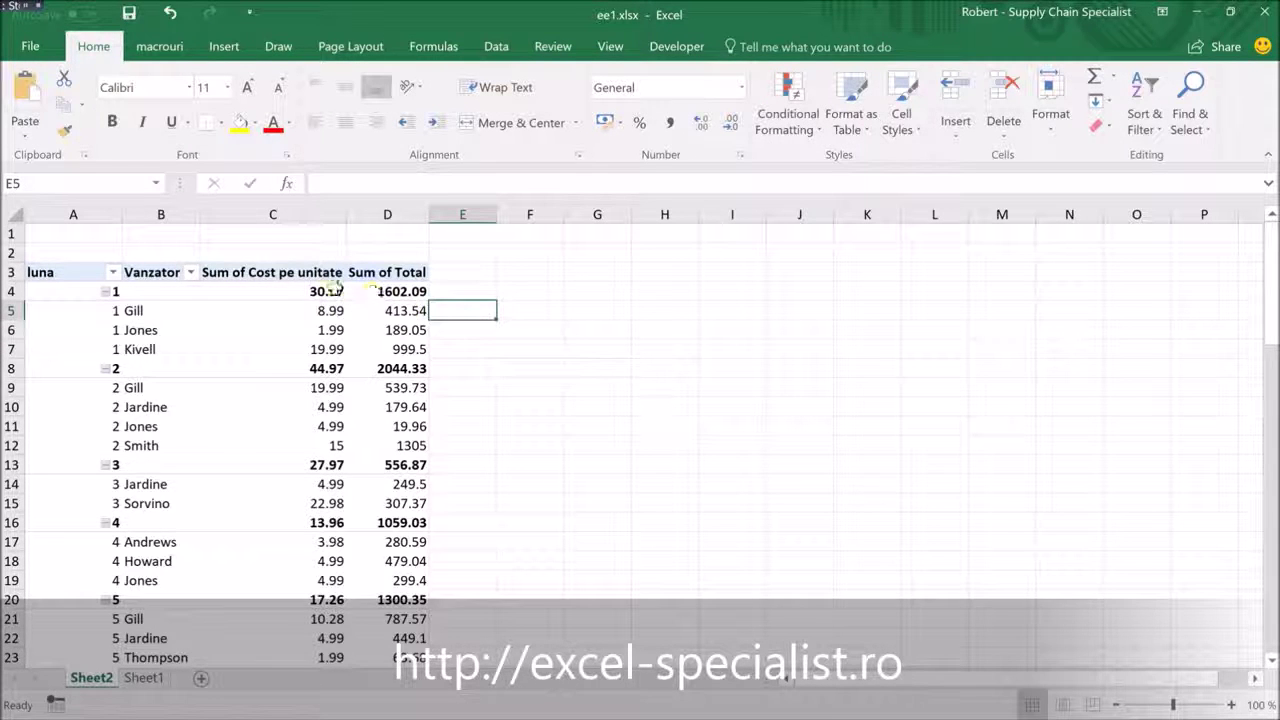
{"action": "left_click", "coordinate": [527, 311]}
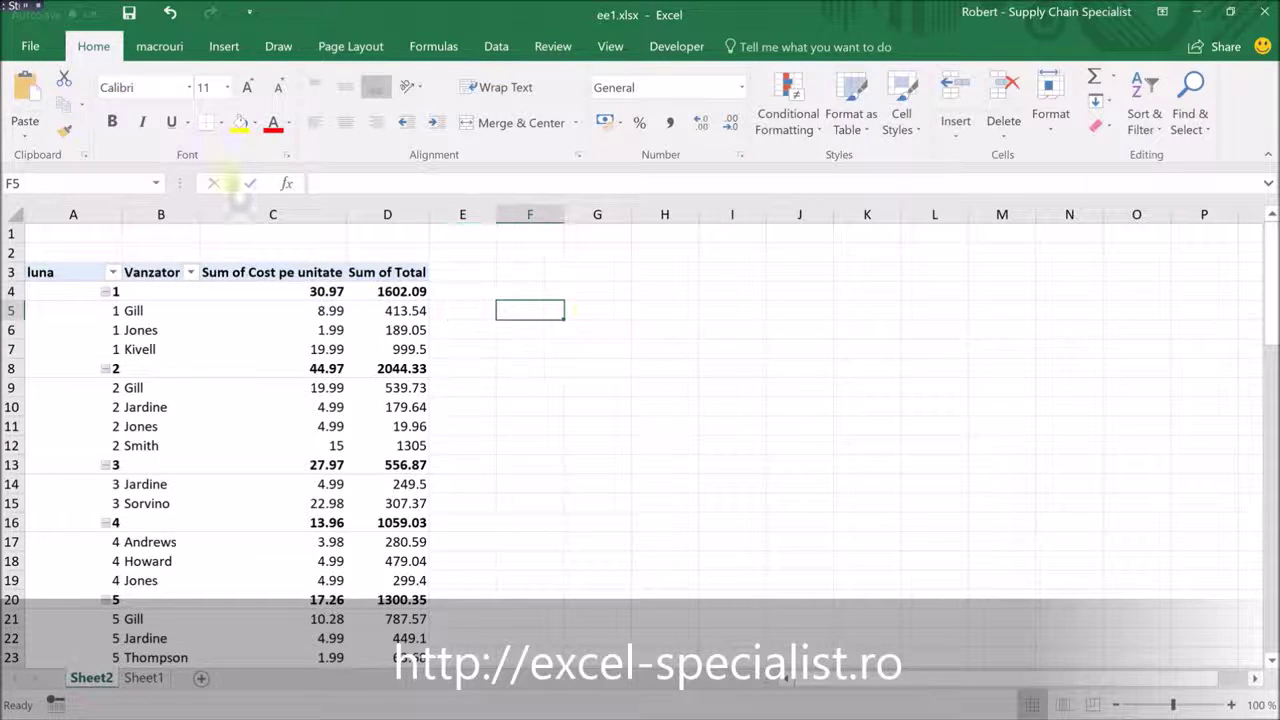
Step: Enable 'Use GetPivotData functions for PivotTable references' under Excel Options > Formulas
{"action": "left_click", "coordinate": [30, 46]}
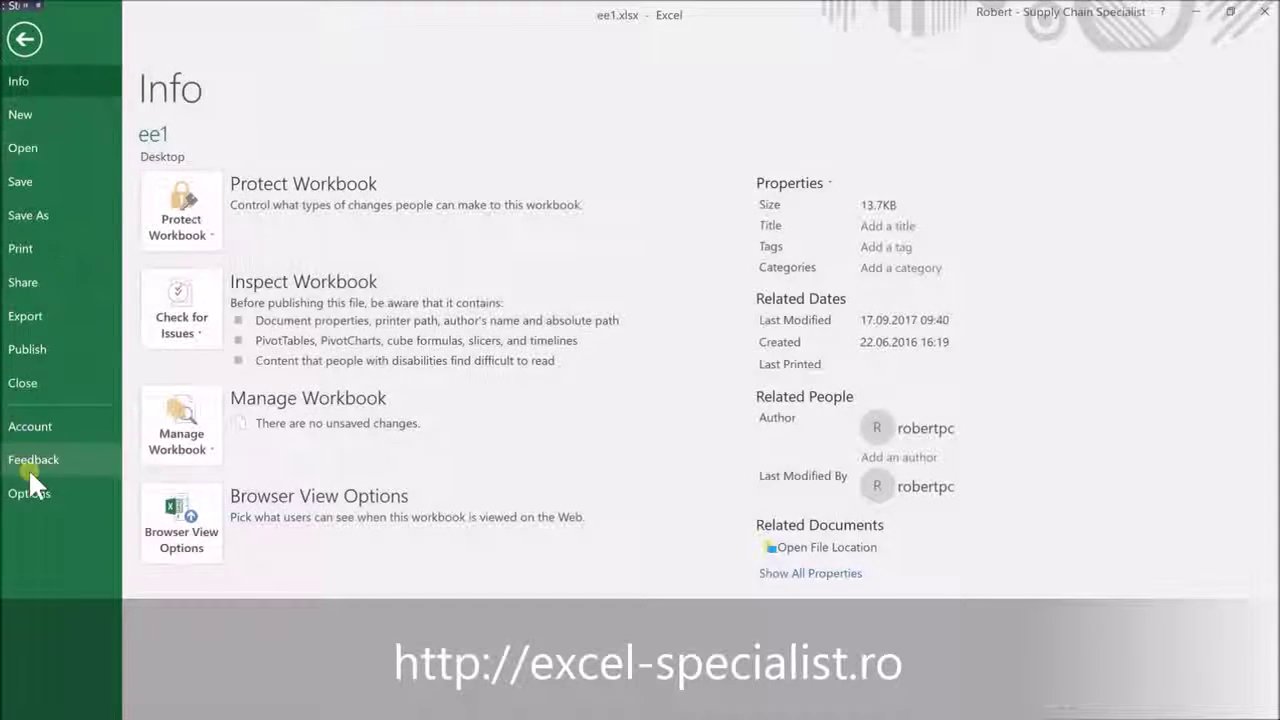
{"action": "left_click", "coordinate": [28, 489]}
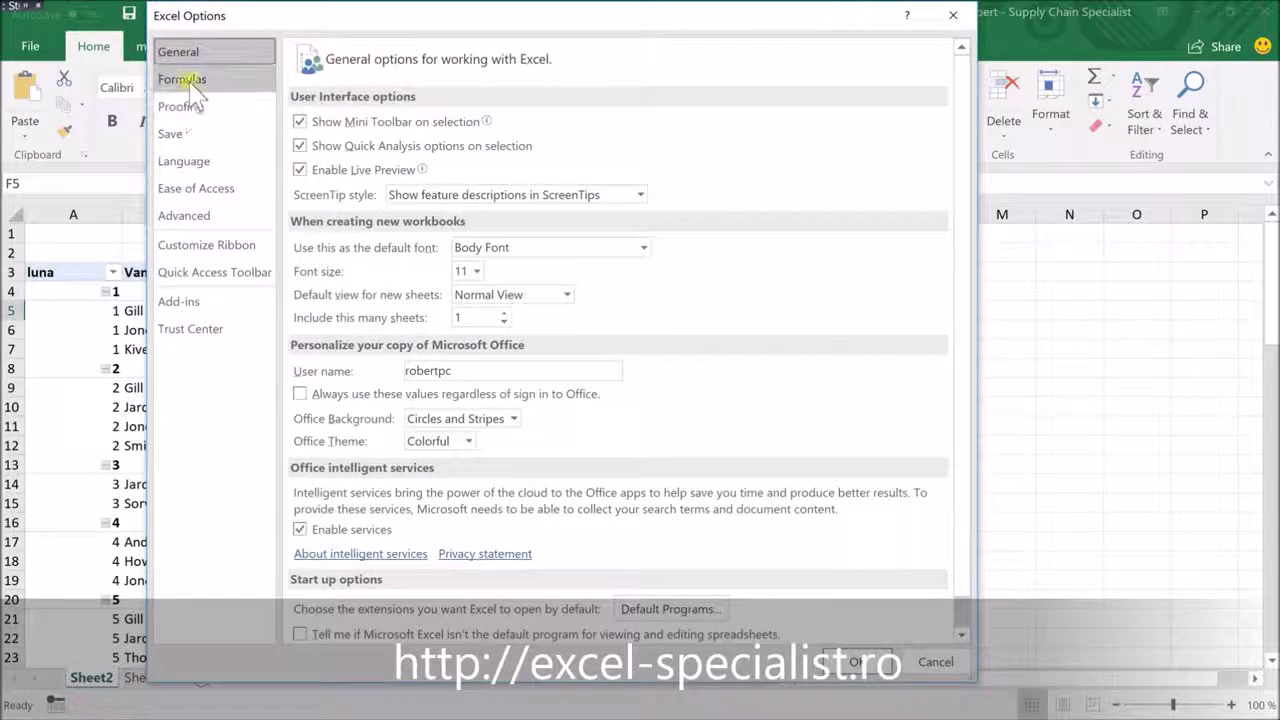
{"action": "left_click", "coordinate": [190, 79]}
{"action": "left_click", "coordinate": [310, 340]}
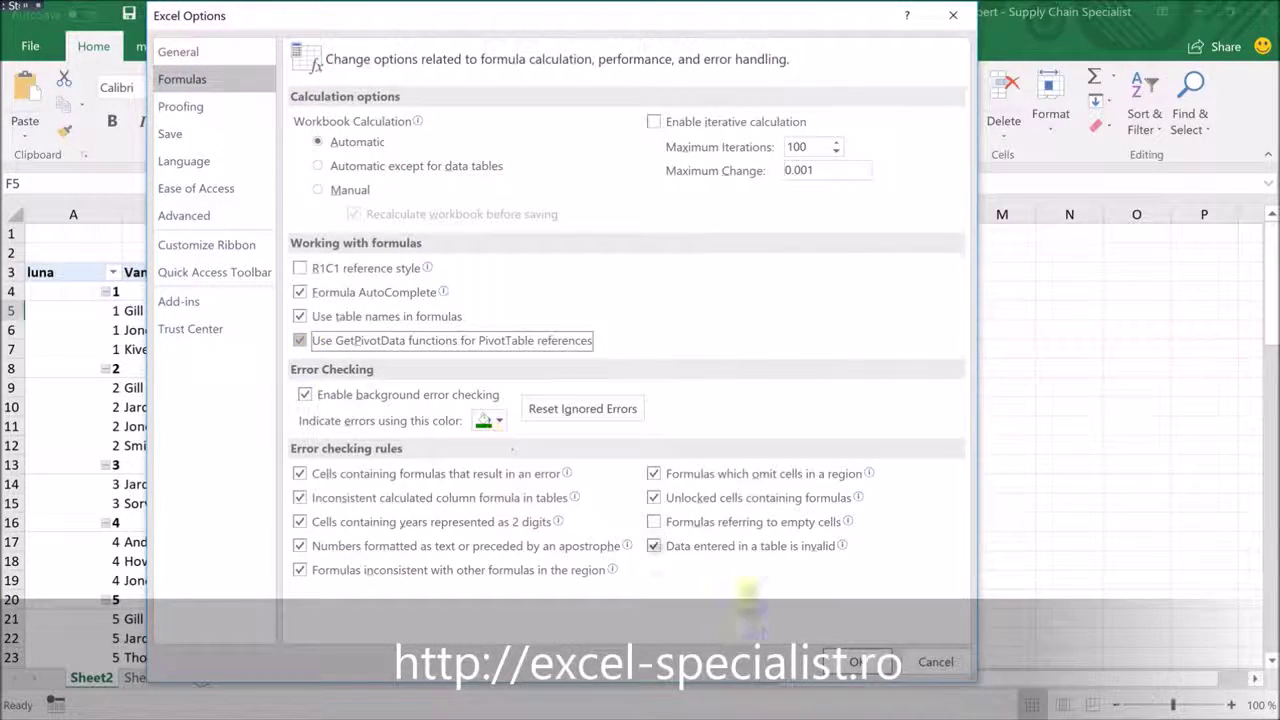
{"action": "left_click", "coordinate": [853, 665]}
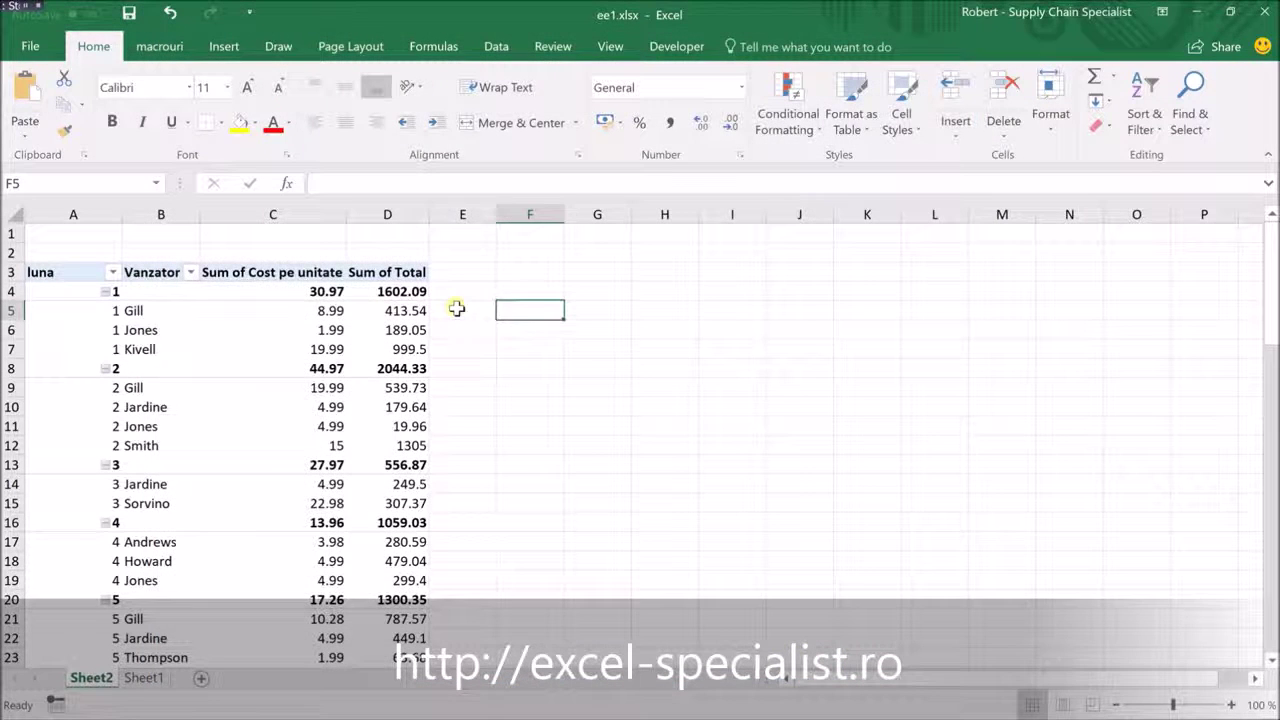
{"action": "left_click", "coordinate": [456, 309]}
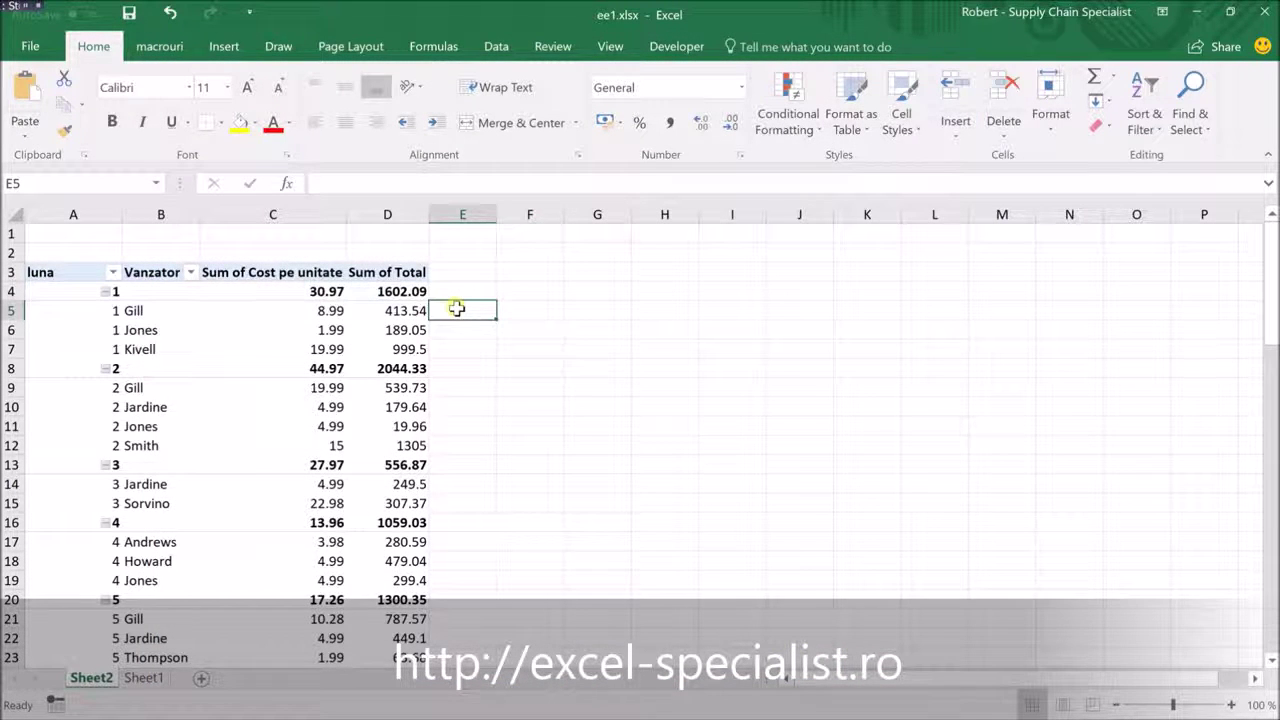
Step: Enter a GETPIVOTDATA formula in E5 dividing Sum of Total (D5) by Sum of Cost pe unitate (C5), returning 46
{"action": "type", "text": "="}
{"action": "key", "text": "Left"}
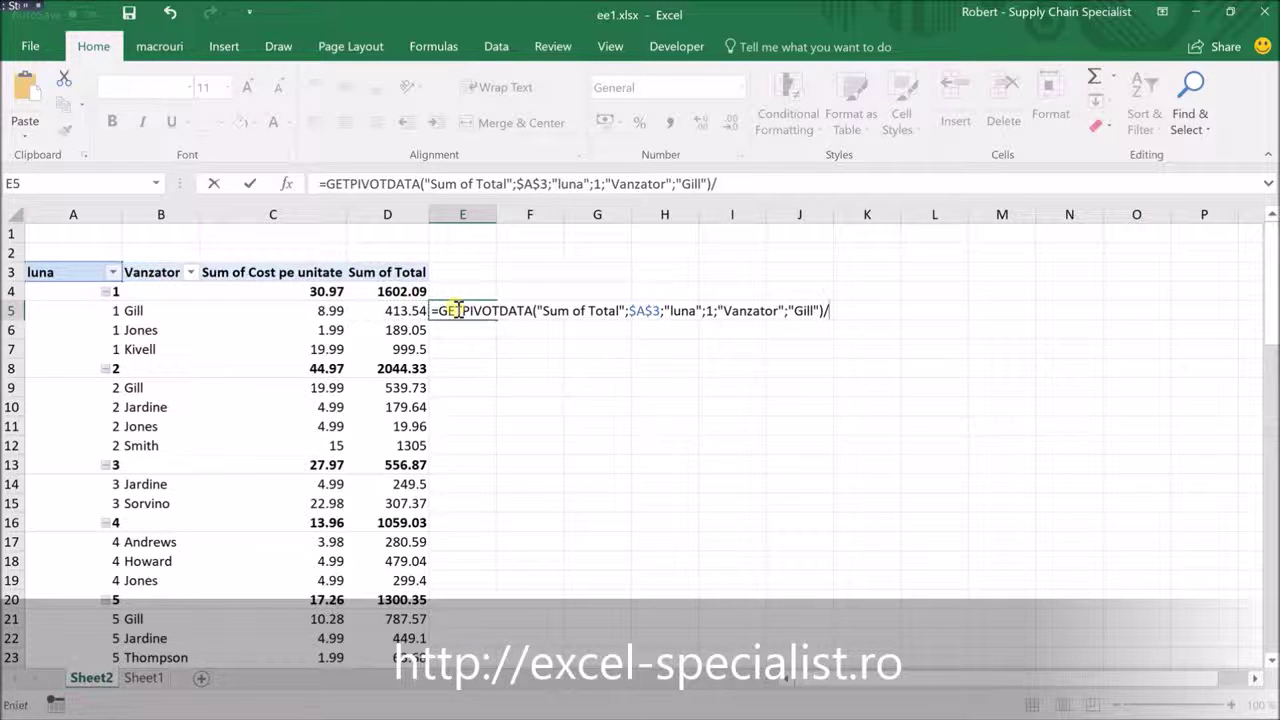
{"action": "type", "text": "/"}
{"action": "key", "text": "Left"}
{"action": "key", "text": "Left"}
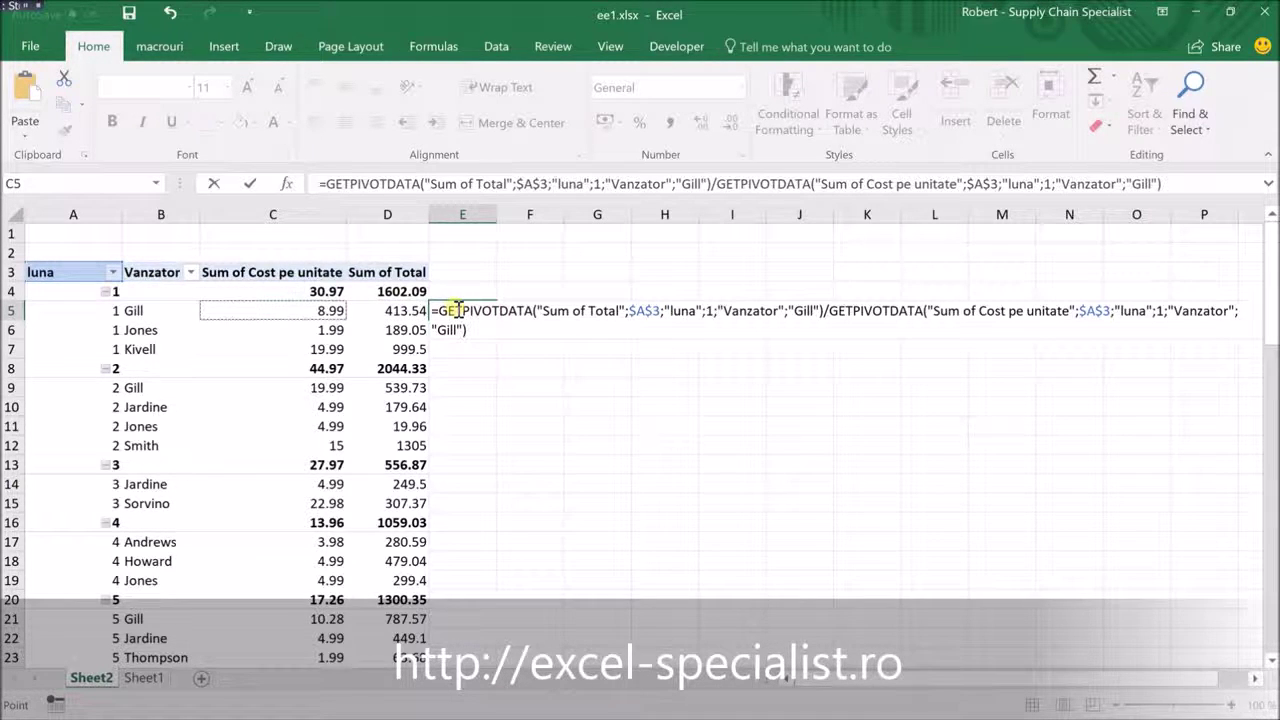
{"action": "mouse_move", "coordinate": [323, 310]}
{"action": "key", "text": "Return"}
{"action": "left_click", "coordinate": [486, 311]}
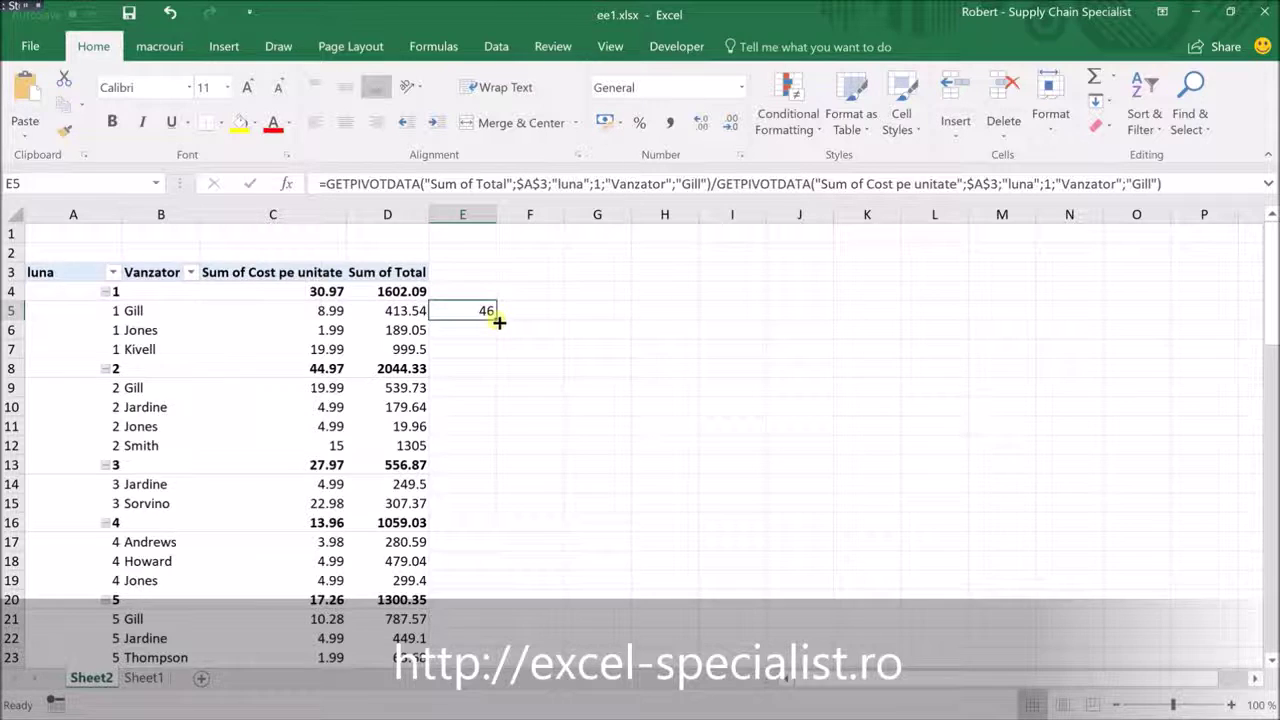
Step: Fill the E5 GETPIVOTDATA ratio down to E7 and inspect the copies, each still returning 46
{"action": "left_click_drag", "start_coordinate": [498, 322], "coordinate": [499, 357]}
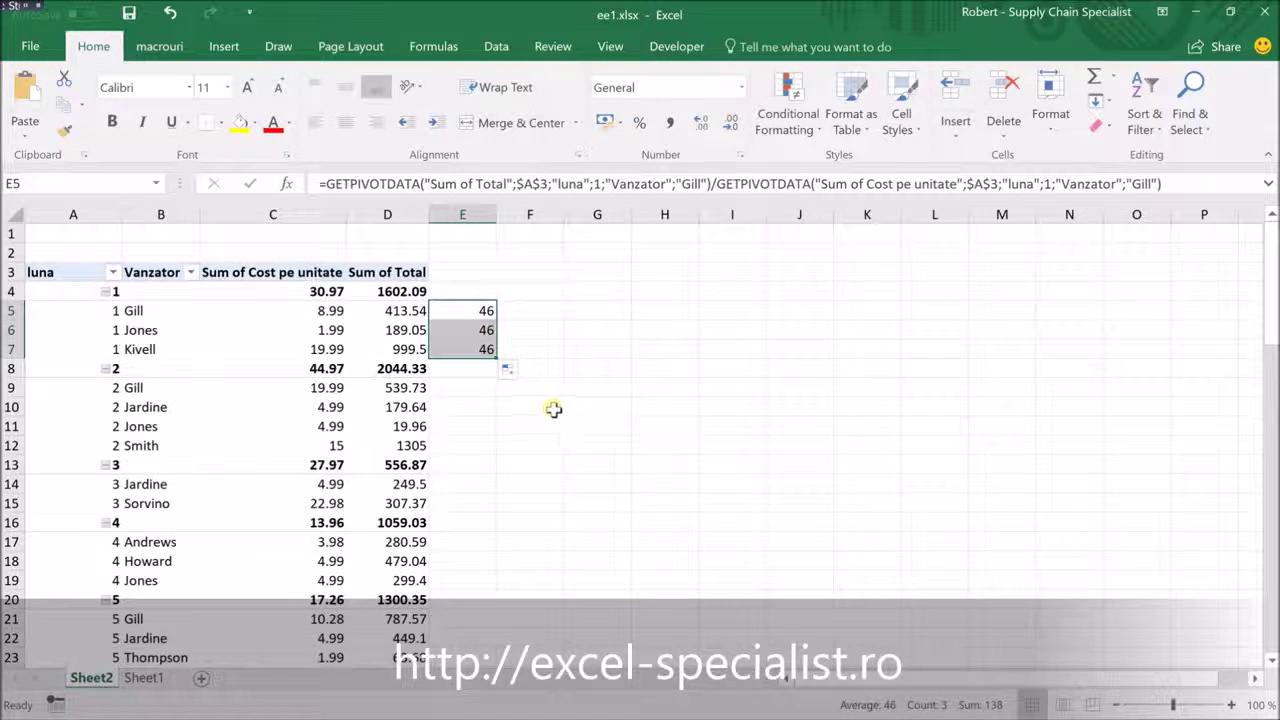
{"action": "left_click", "coordinate": [474, 330]}
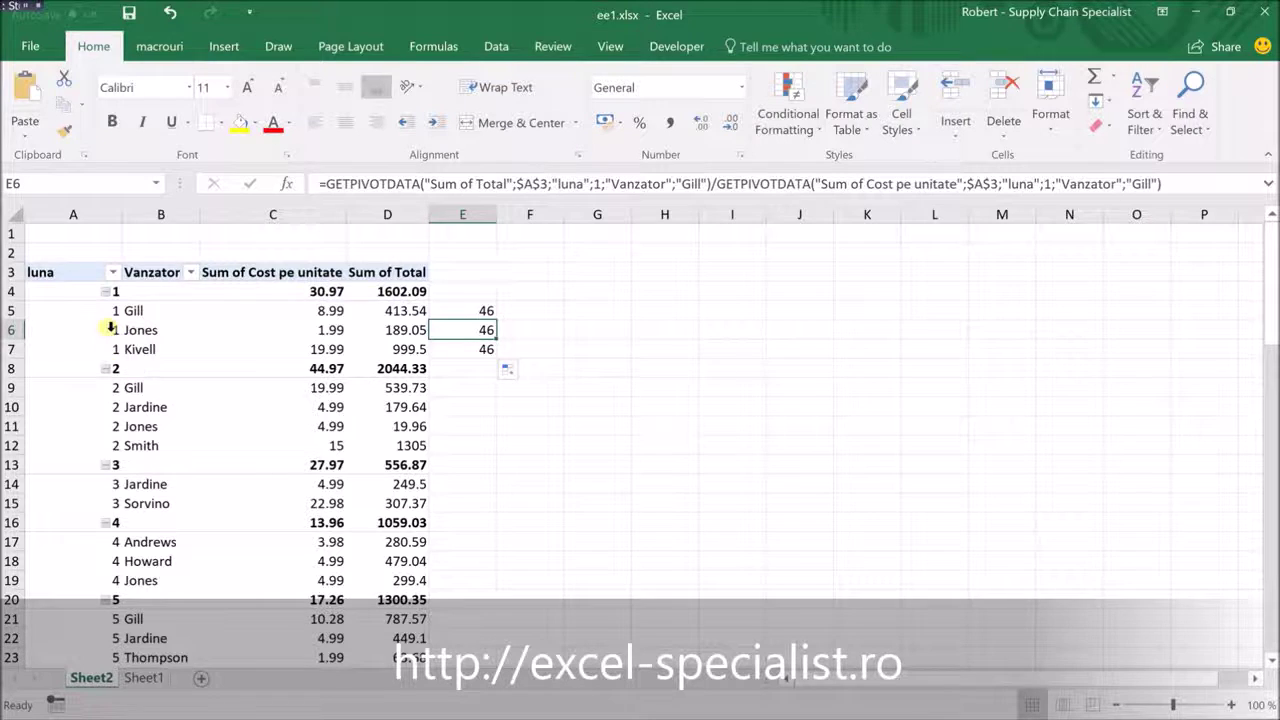
{"action": "left_click", "coordinate": [400, 310]}
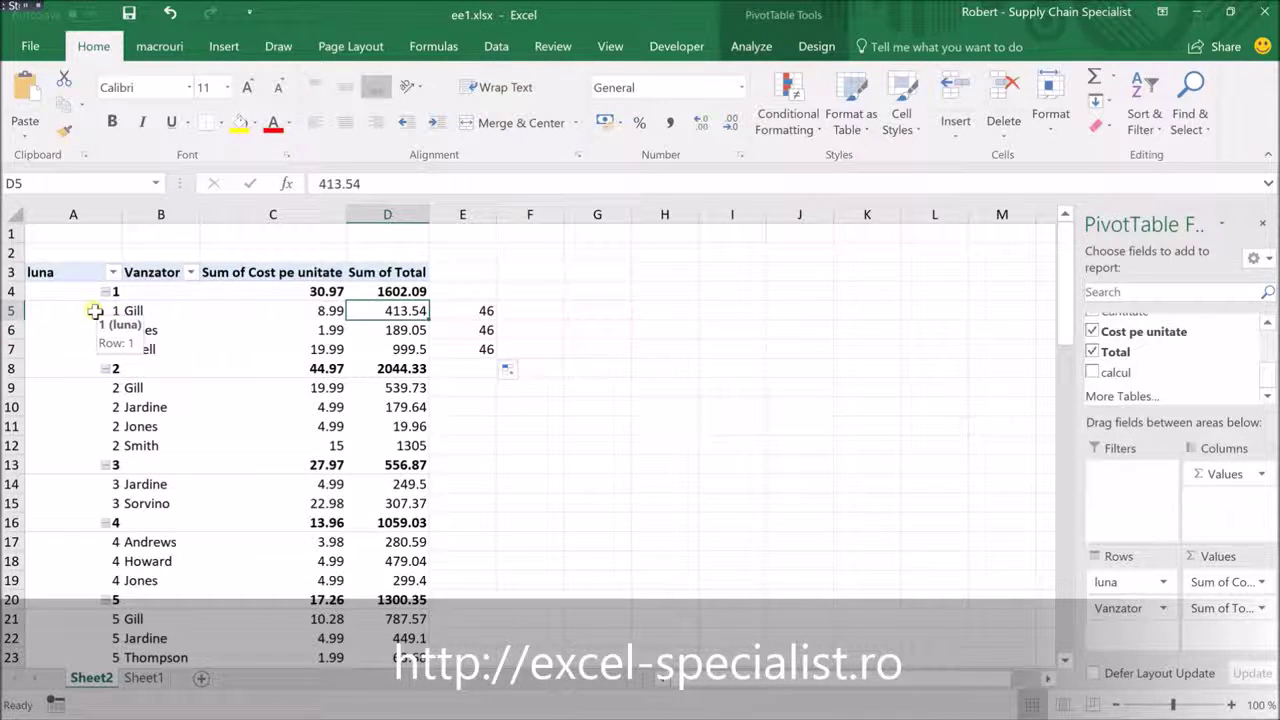
{"action": "left_click_drag", "start_coordinate": [117, 311], "coordinate": [464, 311]}
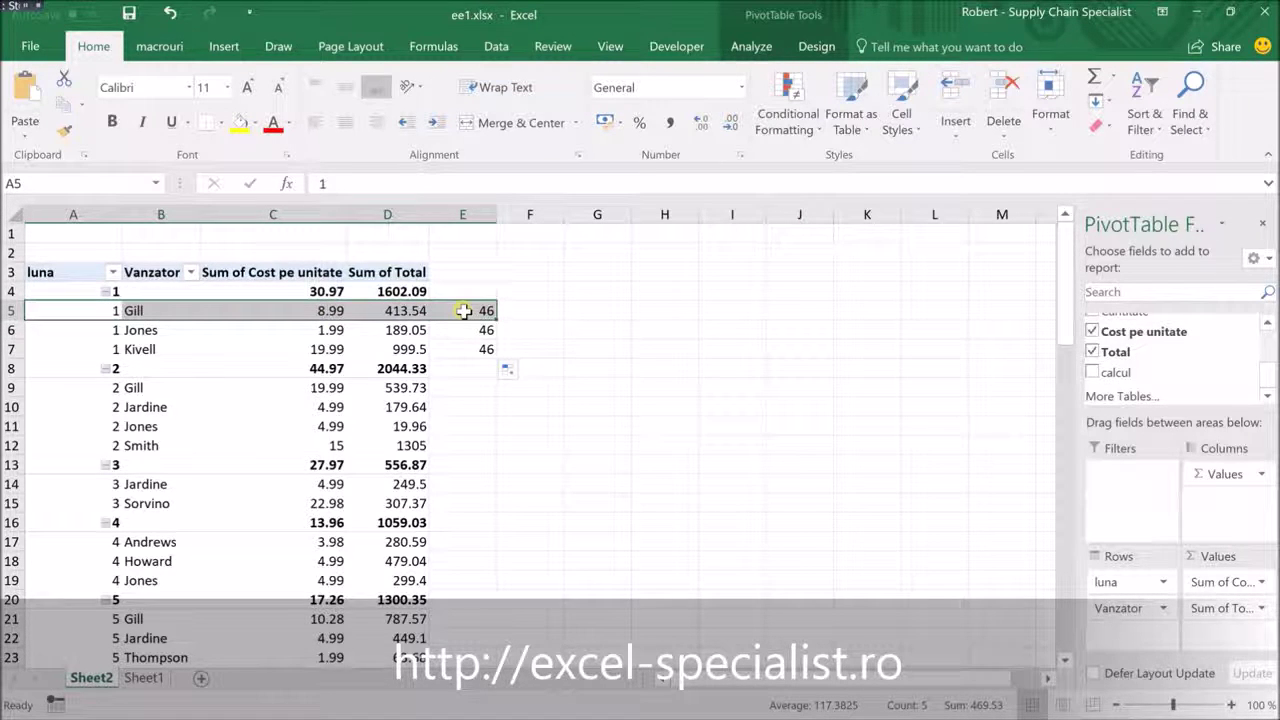
{"action": "left_click", "coordinate": [452, 315]}
{"action": "key", "text": "Down"}
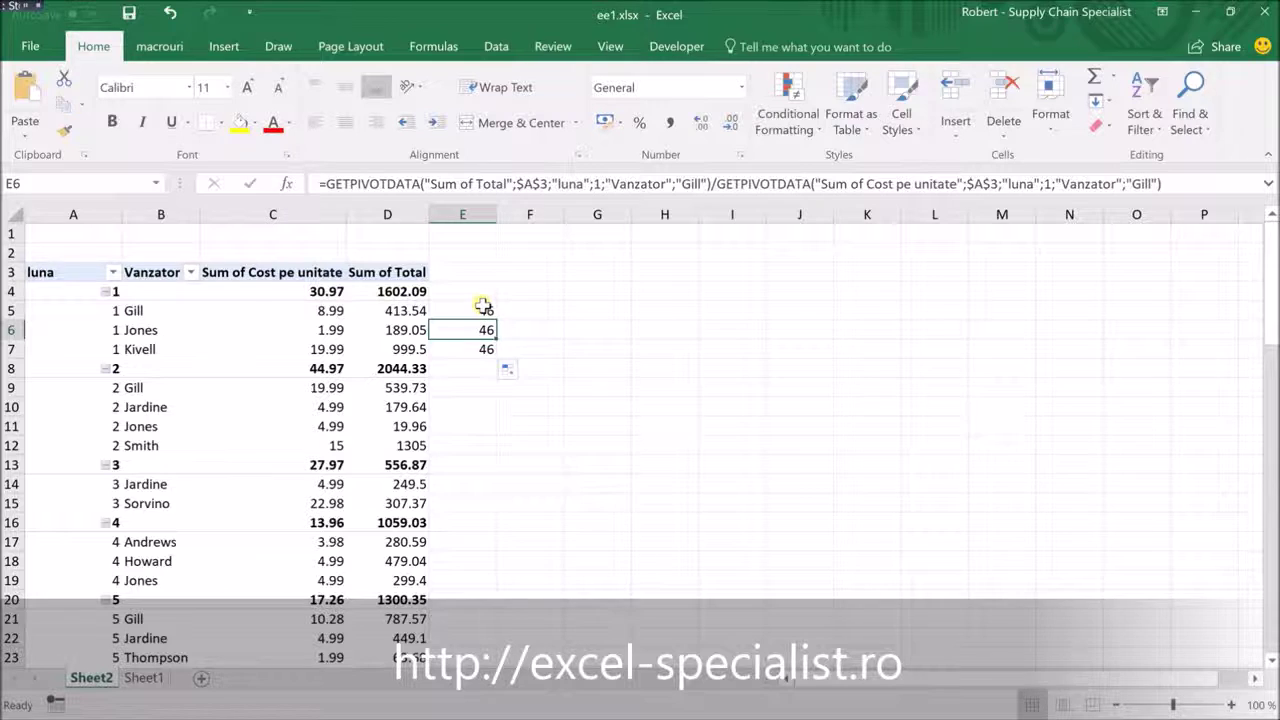
Step: Turn off 'Use GetPivotData functions for PivotTable references' under Excel Options > Formulas
{"action": "left_click", "coordinate": [40, 52]}
{"action": "left_click", "coordinate": [38, 490]}
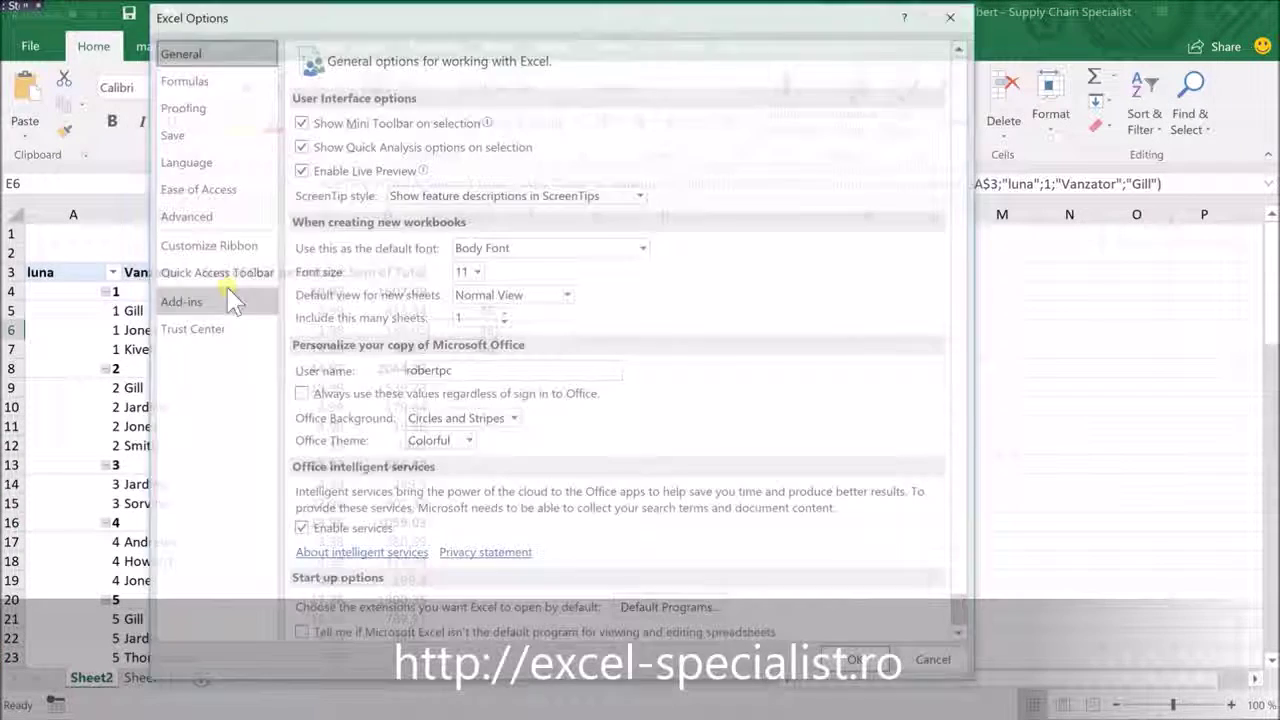
{"action": "left_click", "coordinate": [220, 81]}
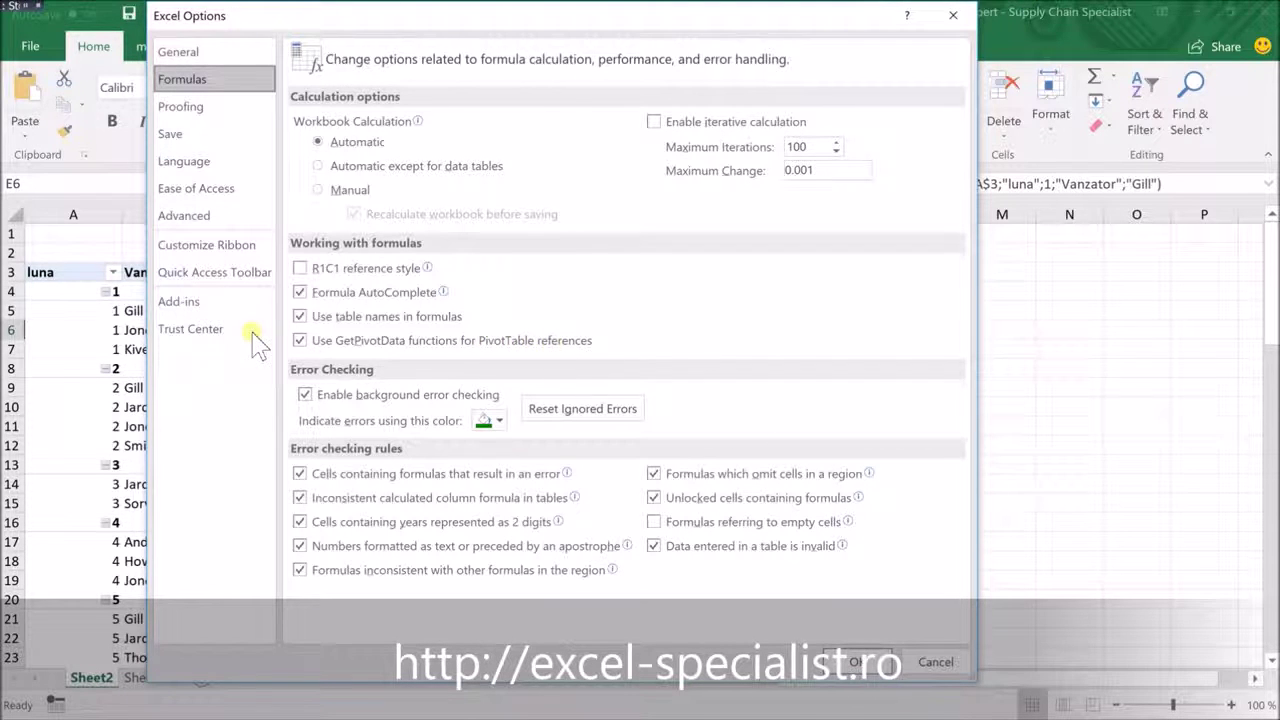
{"action": "left_click", "coordinate": [300, 340]}
{"action": "left_click", "coordinate": [857, 662]}
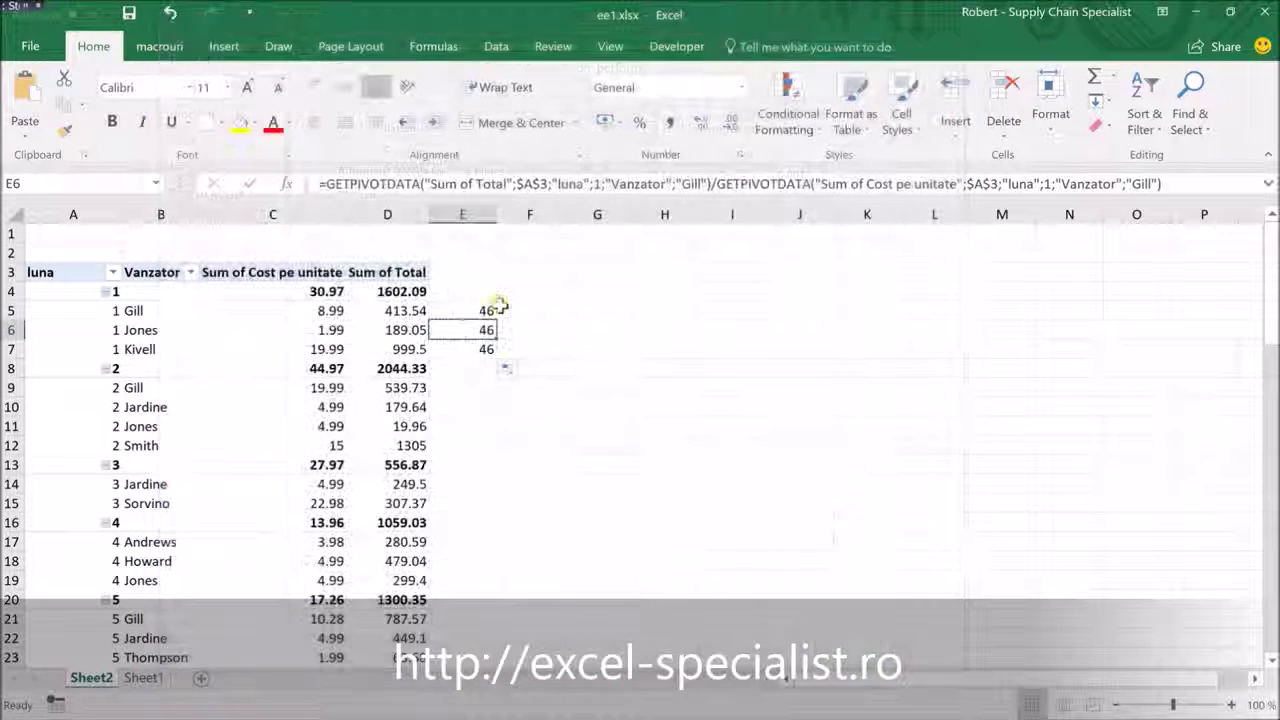
Step: Rewrite E5 as the plain cell-reference formula =D5/C5
{"action": "left_click", "coordinate": [486, 309]}
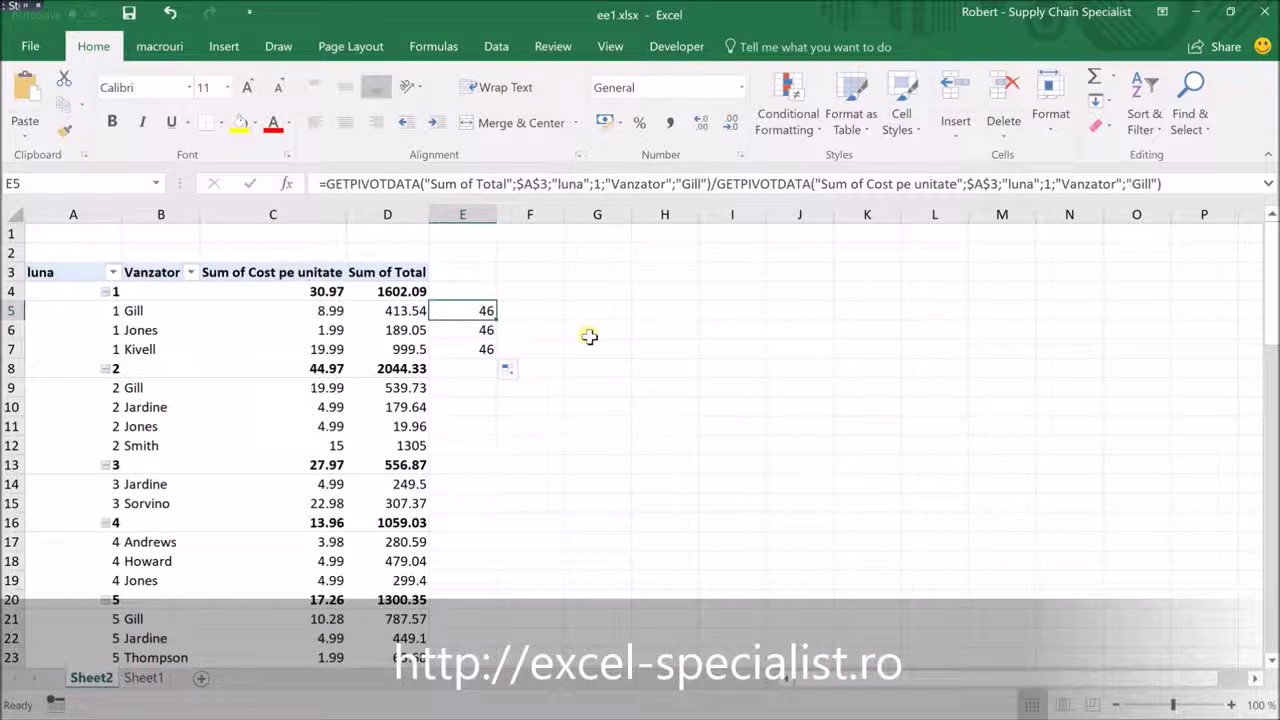
{"action": "type", "text": "="}
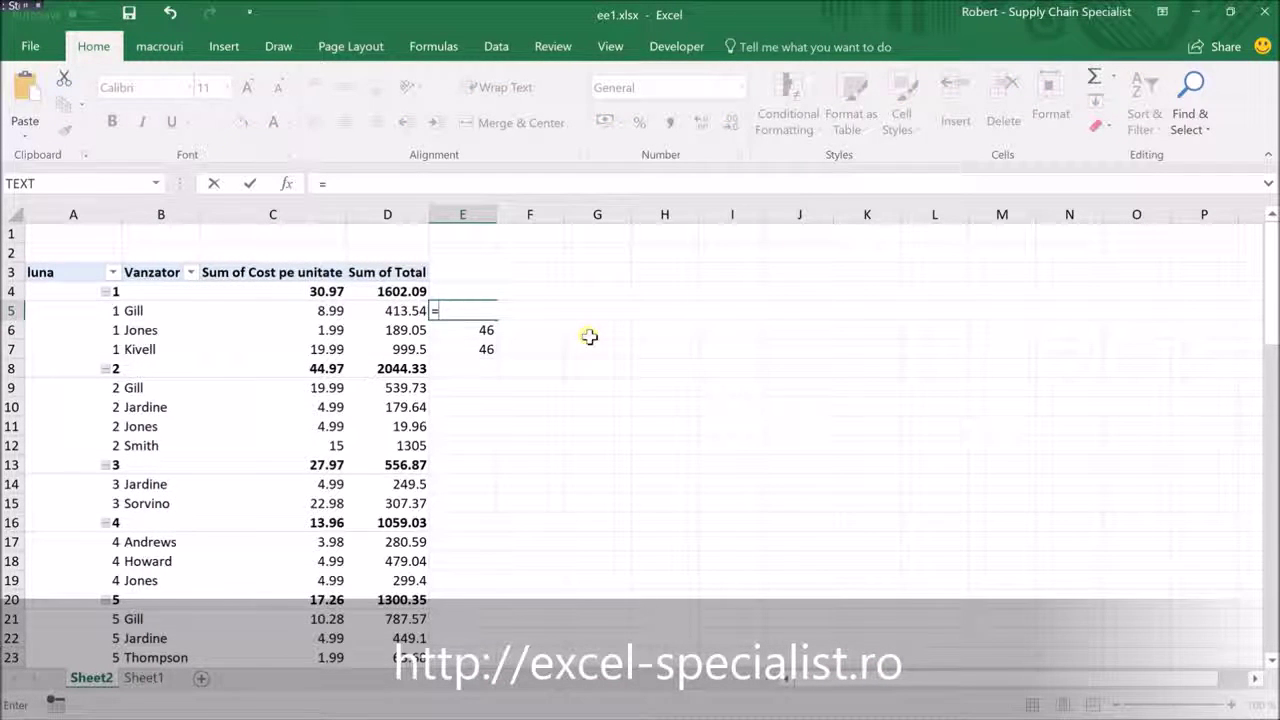
{"action": "key", "text": "Left"}
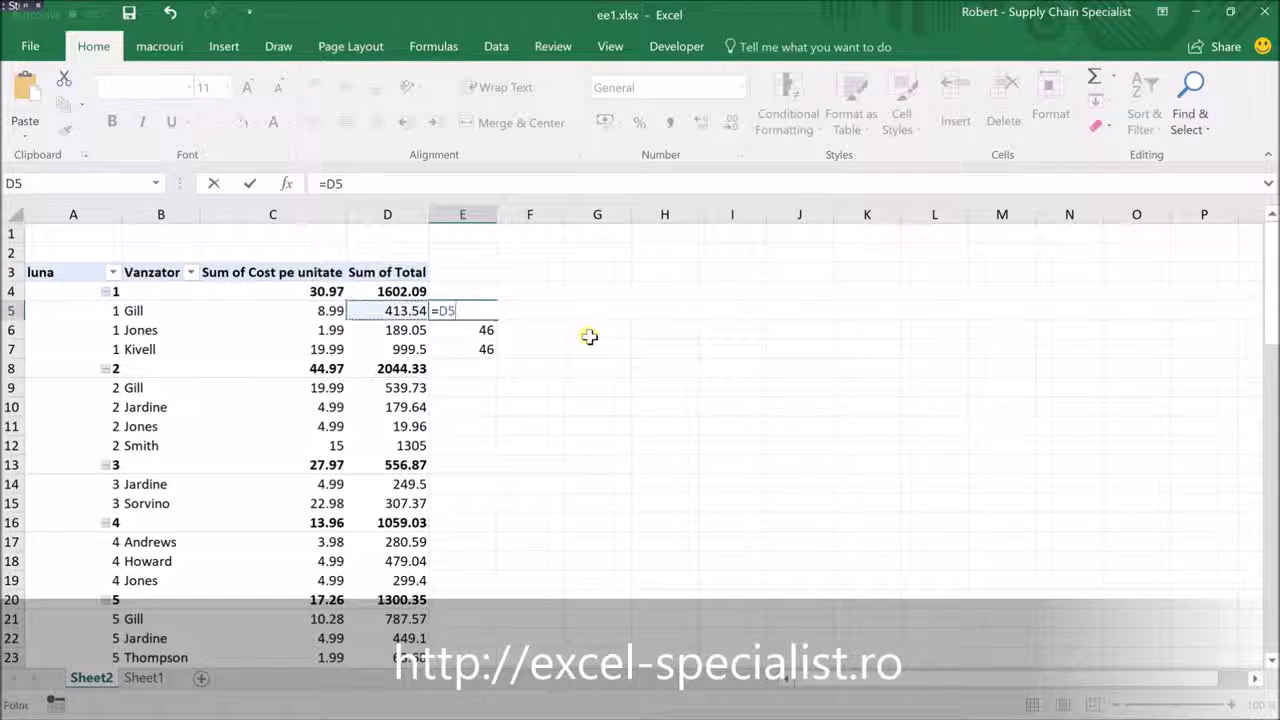
{"action": "type", "text": "/"}
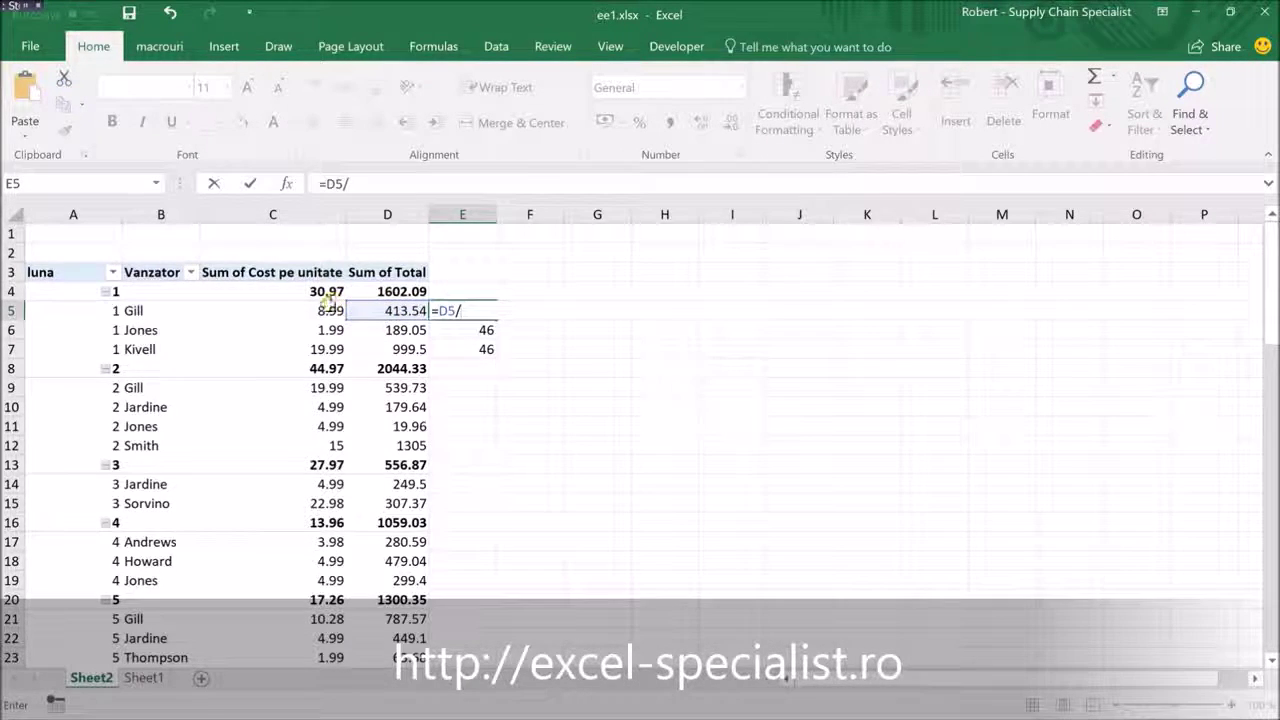
{"action": "left_click", "coordinate": [336, 311]}
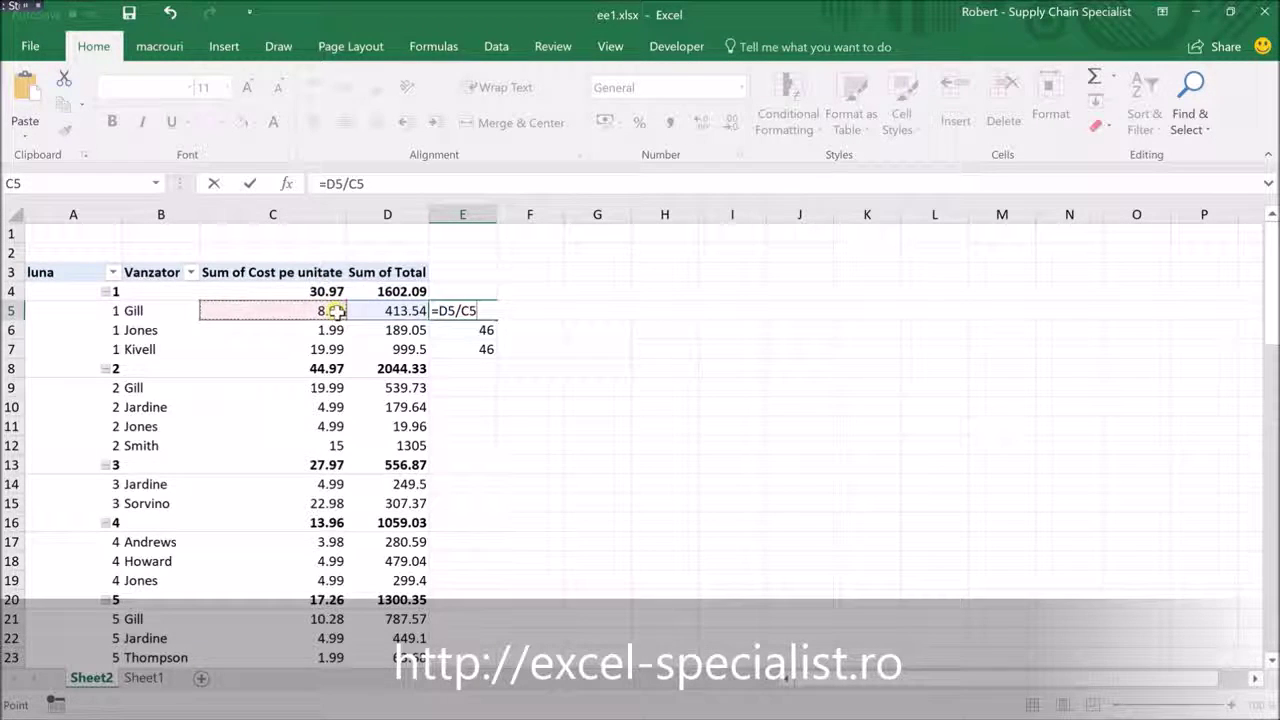
{"action": "key", "text": "Return"}
Step: Copy the =D5/C5 formula down column E to row 23
{"action": "left_click", "coordinate": [486, 312]}
{"action": "left_click_drag", "start_coordinate": [496, 320], "coordinate": [512, 618]}
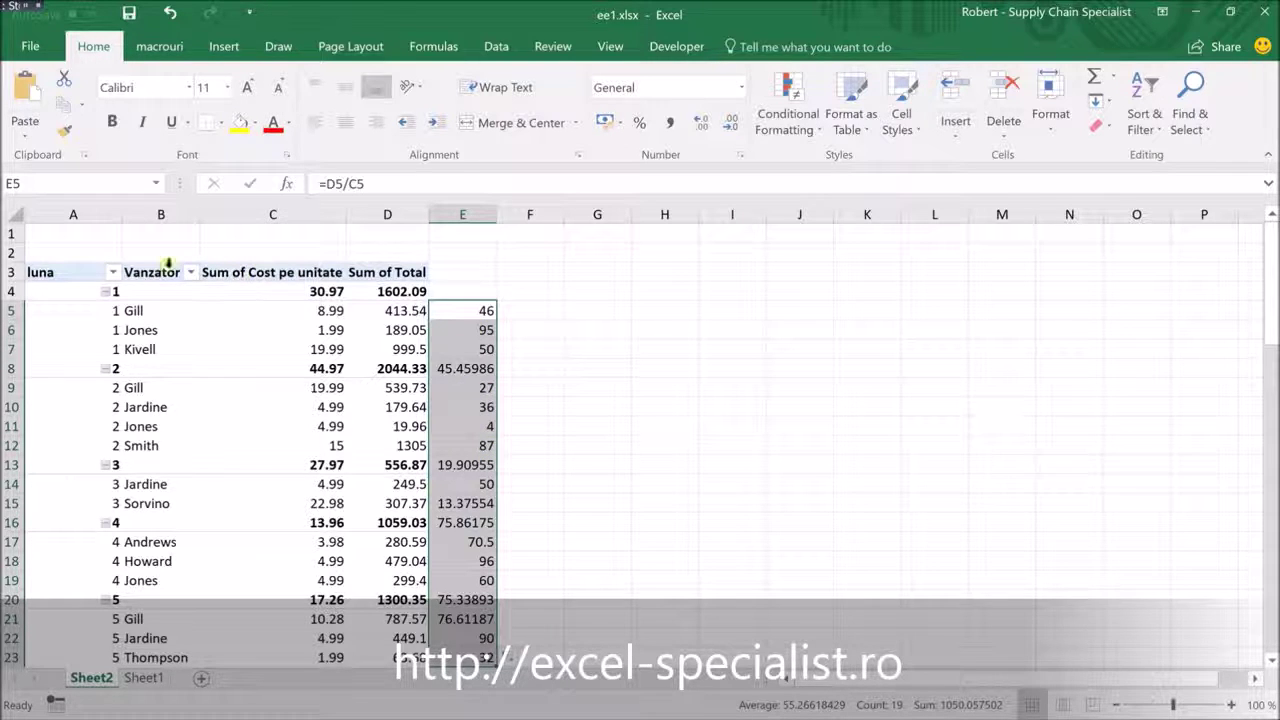
{"action": "left_click", "coordinate": [113, 272]}
{"action": "left_click", "coordinate": [37, 463]}
{"action": "left_click", "coordinate": [37, 495]}
{"action": "left_click", "coordinate": [139, 555]}
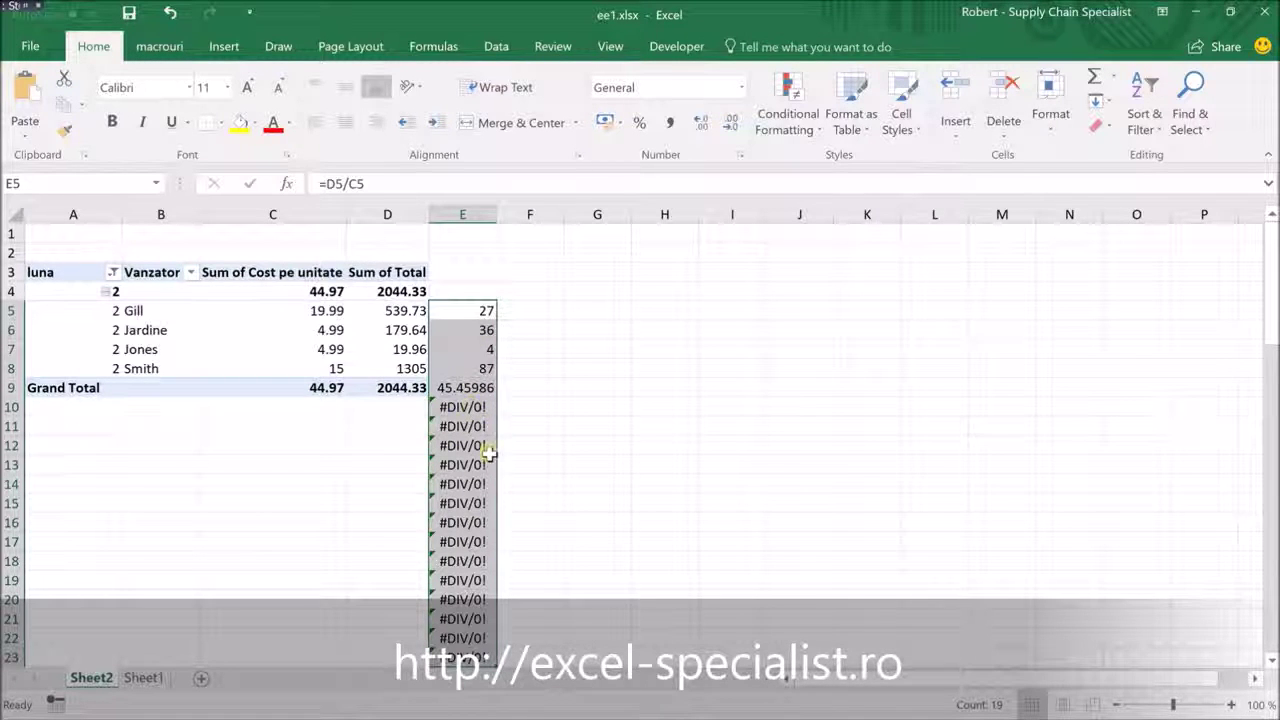
{"action": "left_click", "coordinate": [112, 272]}
{"action": "left_click", "coordinate": [37, 463]}
{"action": "left_click", "coordinate": [143, 558]}
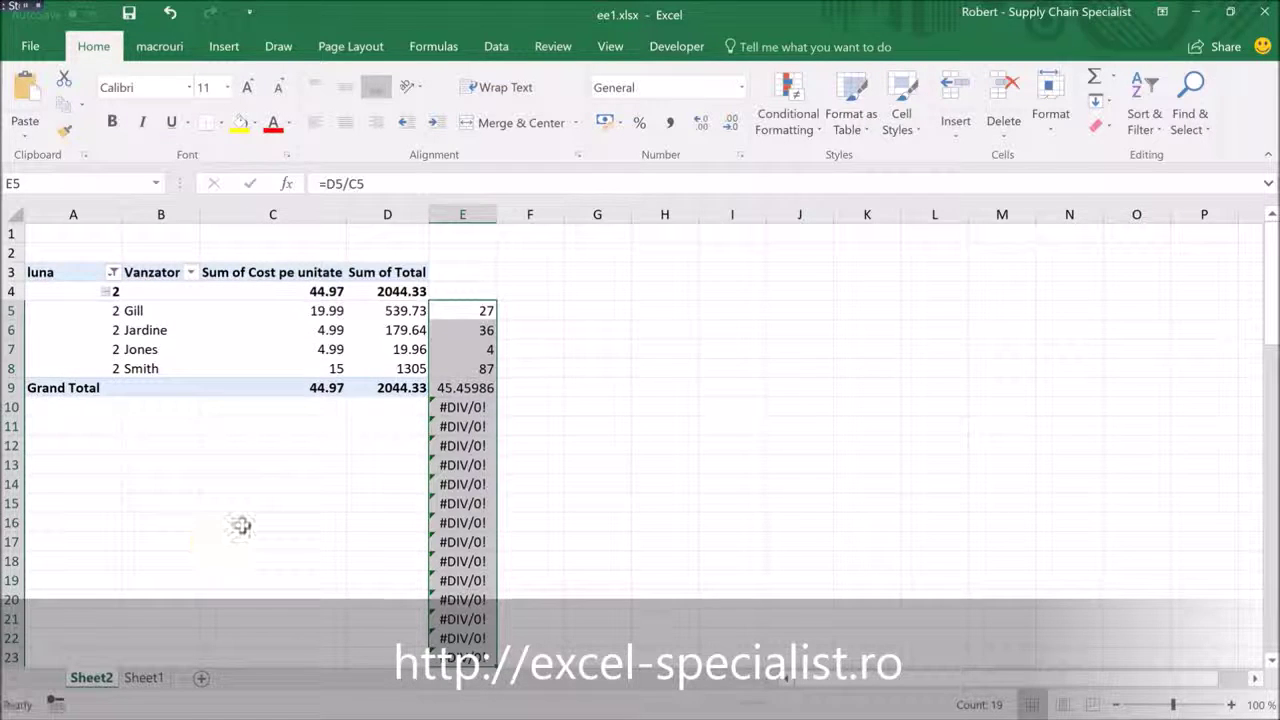
{"action": "left_click", "coordinate": [445, 409]}
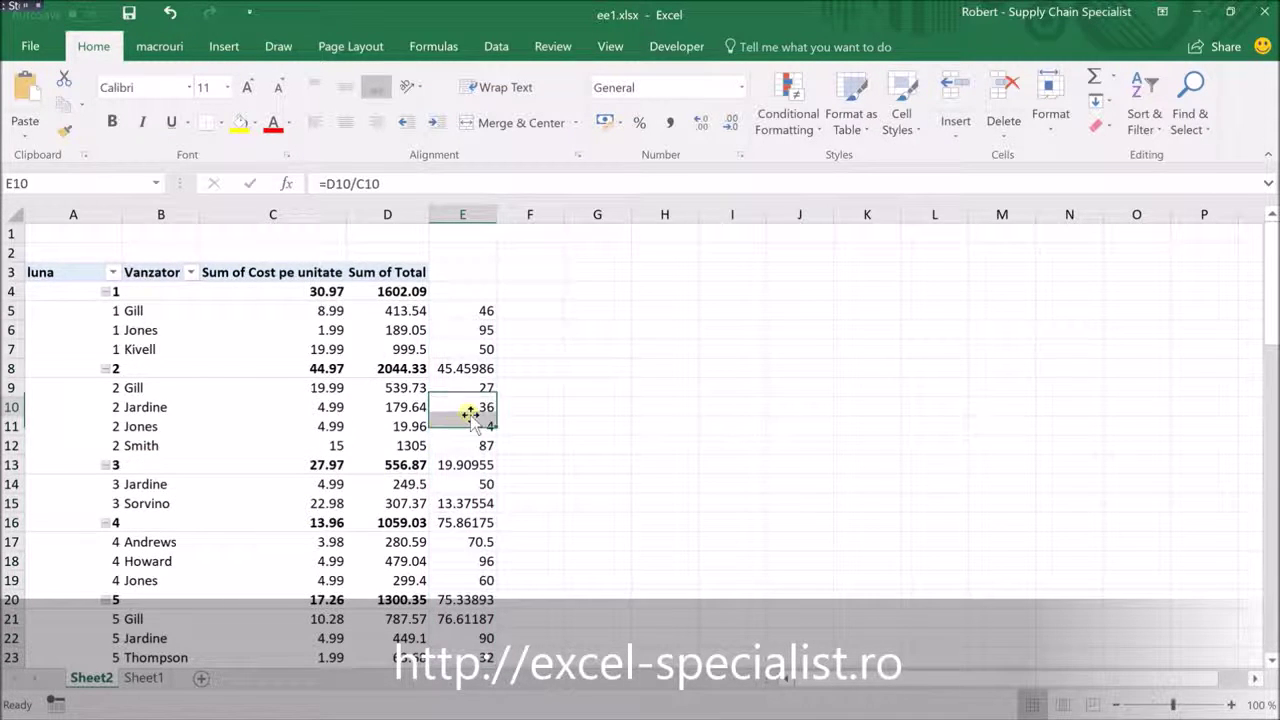
Step: Re-enable 'Use GetPivotData functions for PivotTable references' under Excel Options > Formulas
{"action": "left_click", "coordinate": [30, 46]}
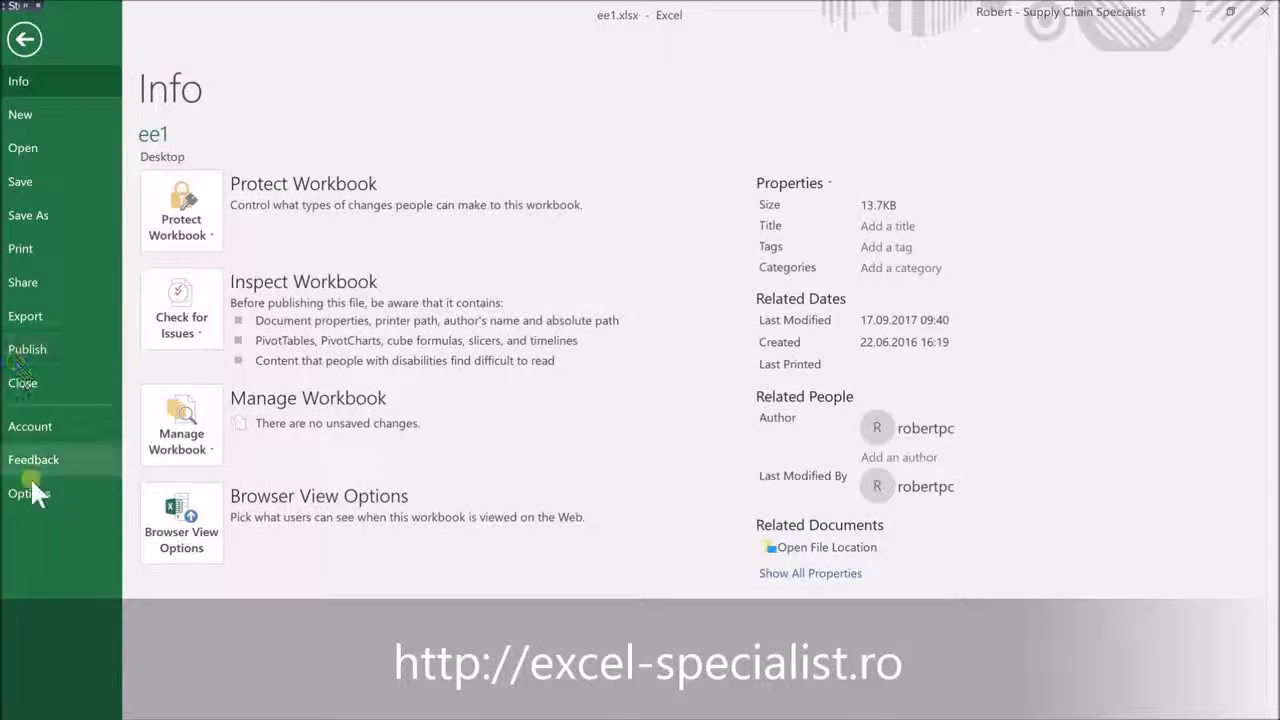
{"action": "left_click", "coordinate": [29, 491]}
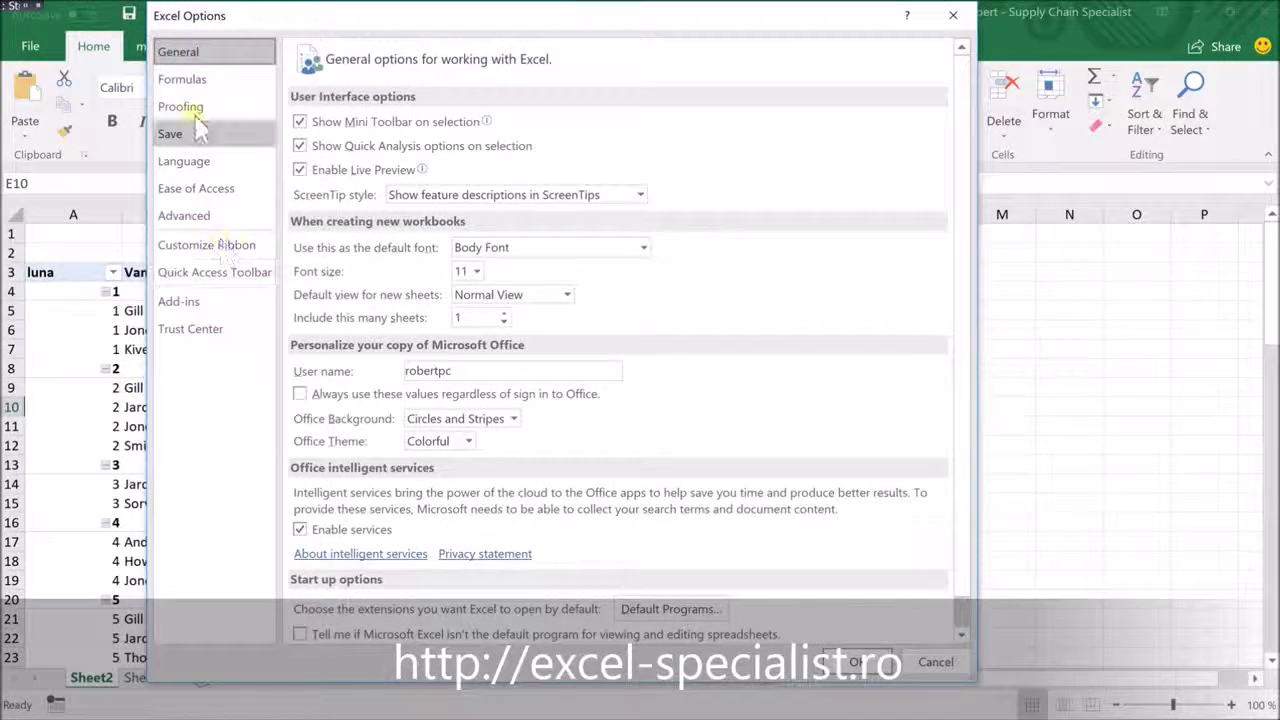
{"action": "left_click", "coordinate": [228, 82]}
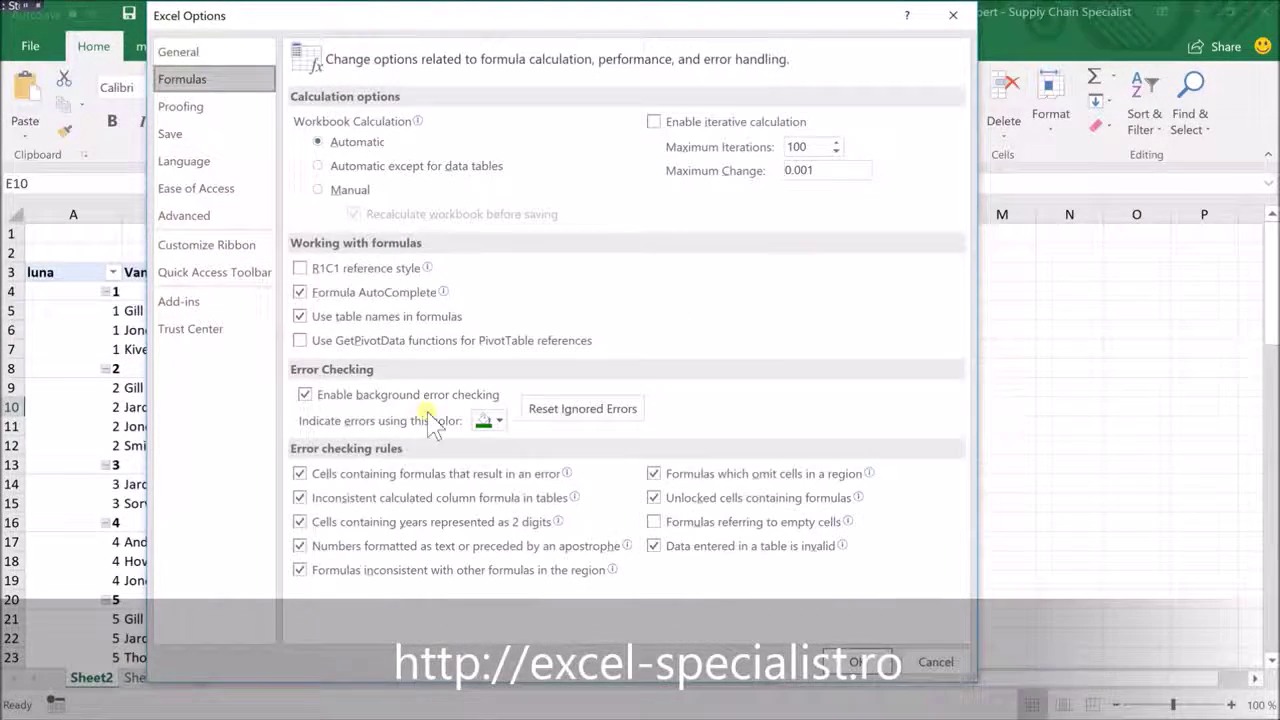
{"action": "left_click", "coordinate": [299, 340]}
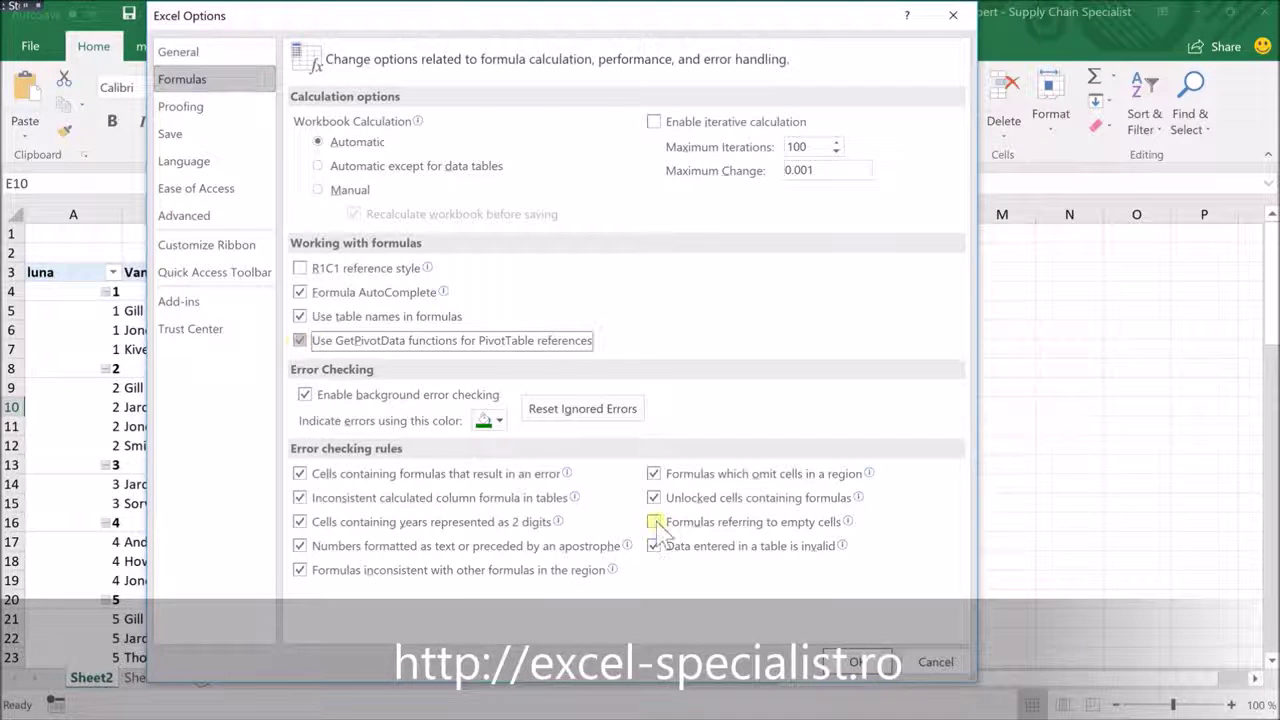
{"action": "left_click", "coordinate": [860, 662]}
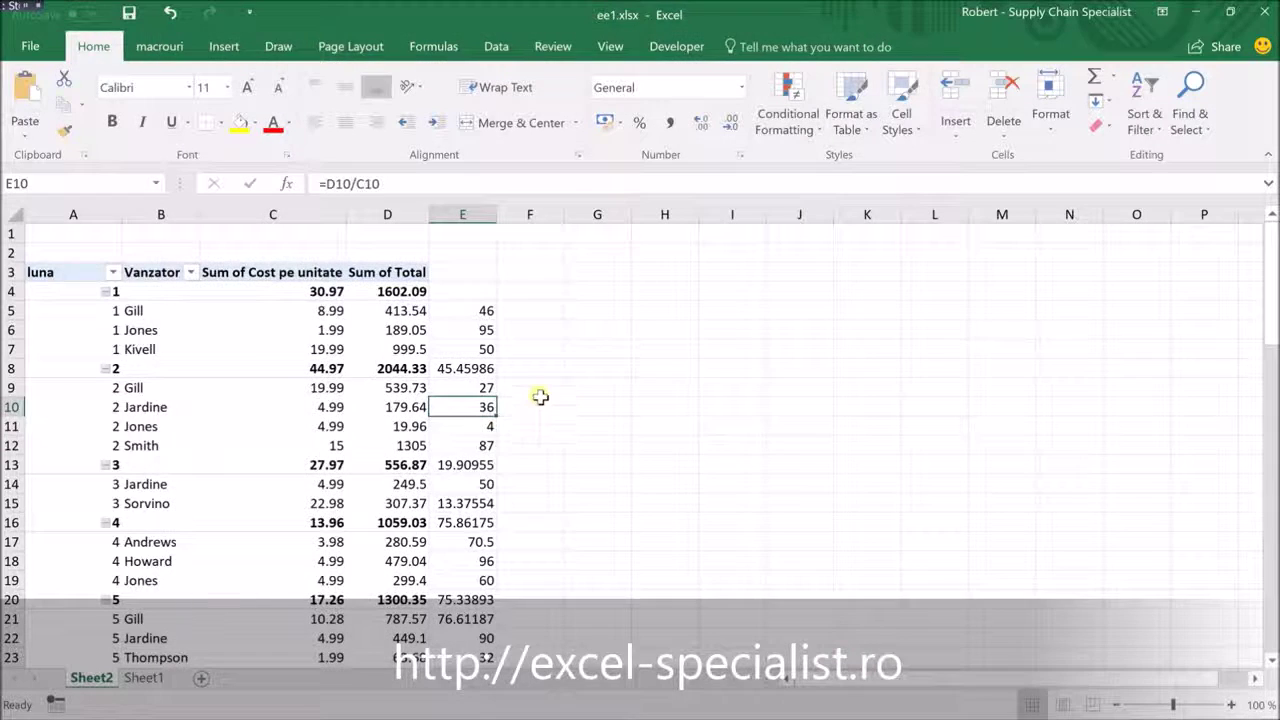
Step: Enter a GETPIVOTDATA formula in F5 dividing Sum of Total by Sum of Cost pe unitate
{"action": "left_click", "coordinate": [540, 312]}
{"action": "type", "text": "="}
{"action": "key", "text": "Left"}
{"action": "key", "text": "Left"}
{"action": "key", "text": "Left"}
{"action": "key", "text": "Right"}
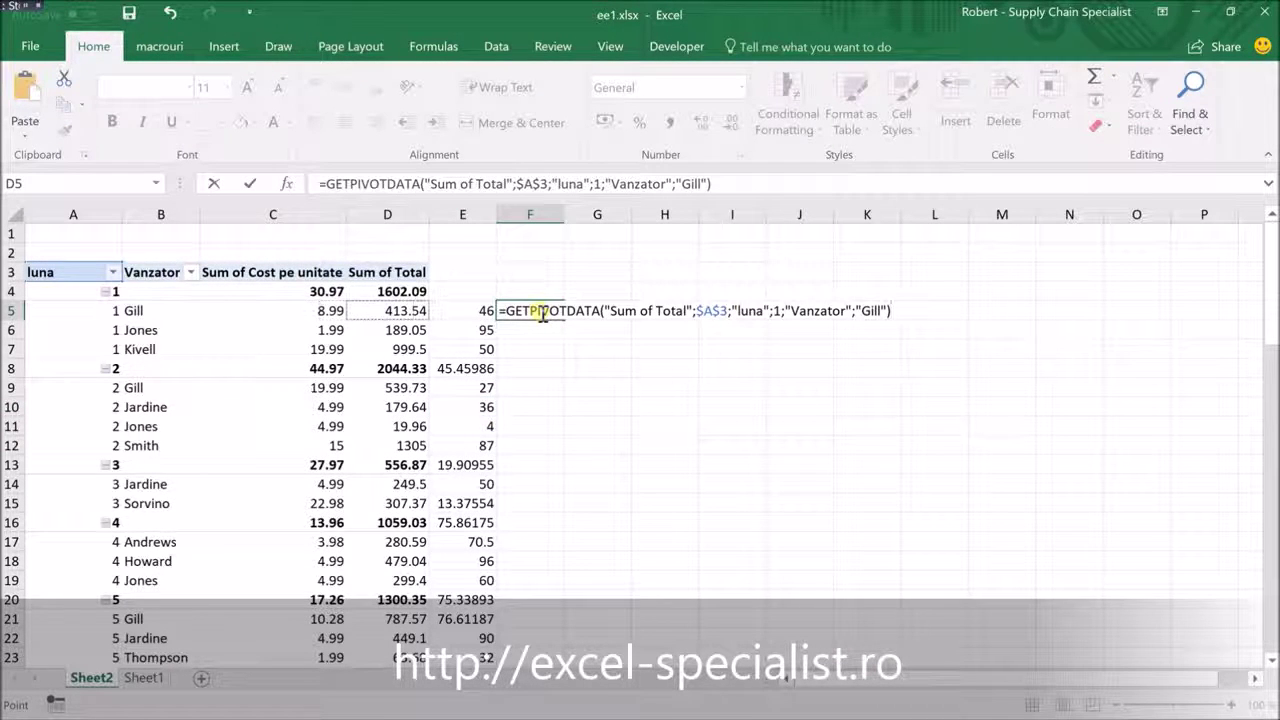
{"action": "type", "text": "/"}
{"action": "key", "text": "Left"}
{"action": "key", "text": "Left"}
{"action": "key", "text": "Left"}
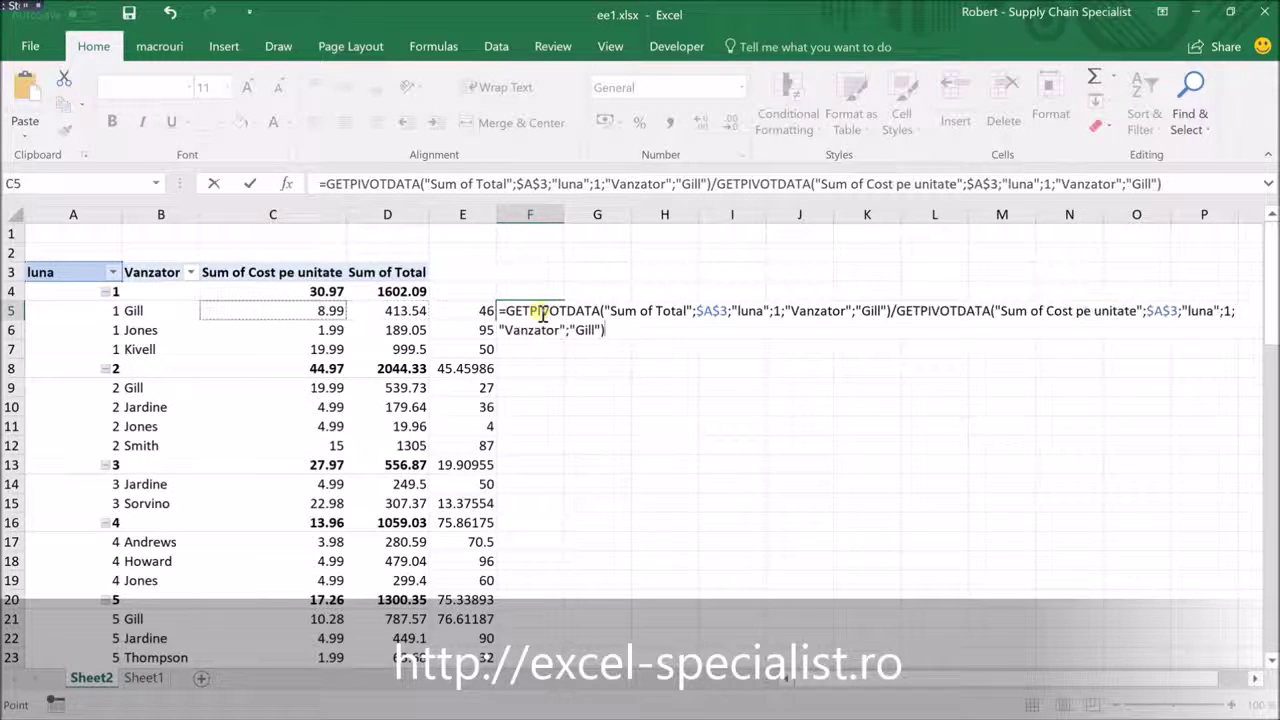
{"action": "key", "text": "Return"}
Step: Fill the F5 formula down to F12, check F6, and minimise Excel
{"action": "left_click", "coordinate": [540, 312]}
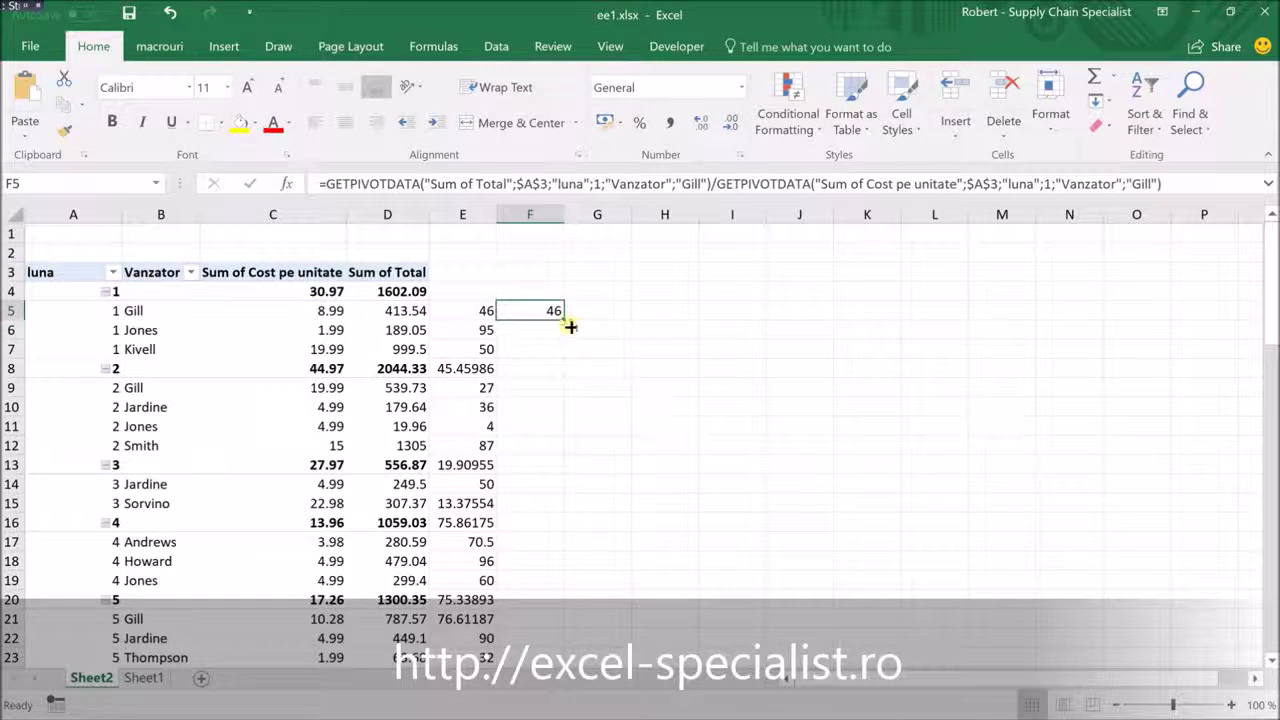
{"action": "left_click_drag", "start_coordinate": [568, 322], "coordinate": [570, 455]}
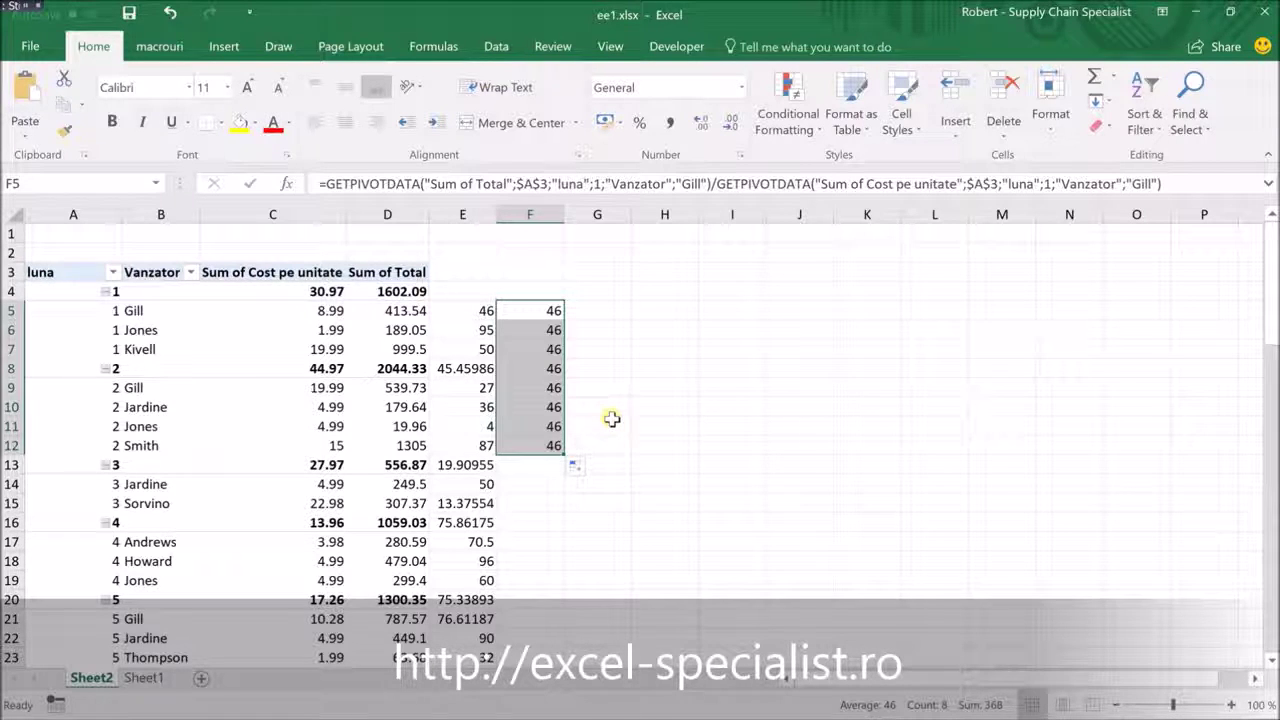
{"action": "left_click", "coordinate": [549, 327]}
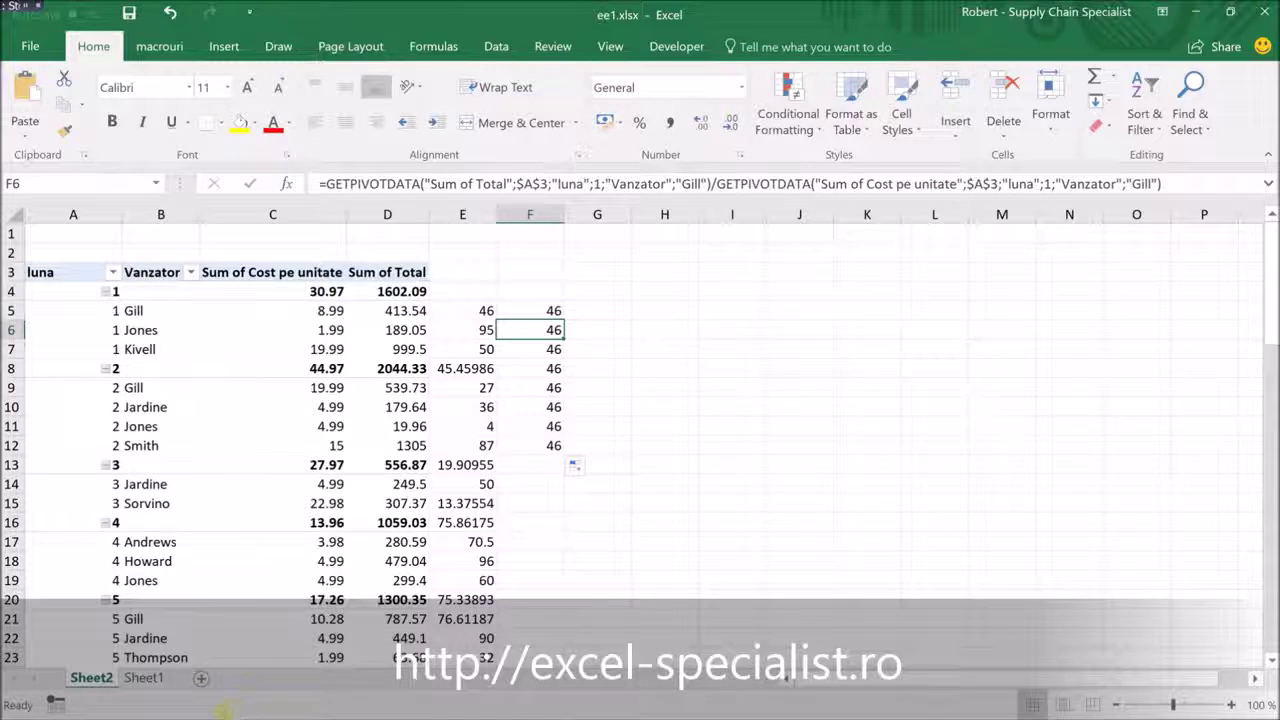
{"action": "left_click", "coordinate": [1195, 12]}
{"action": "left_click", "coordinate": [222, 701]}
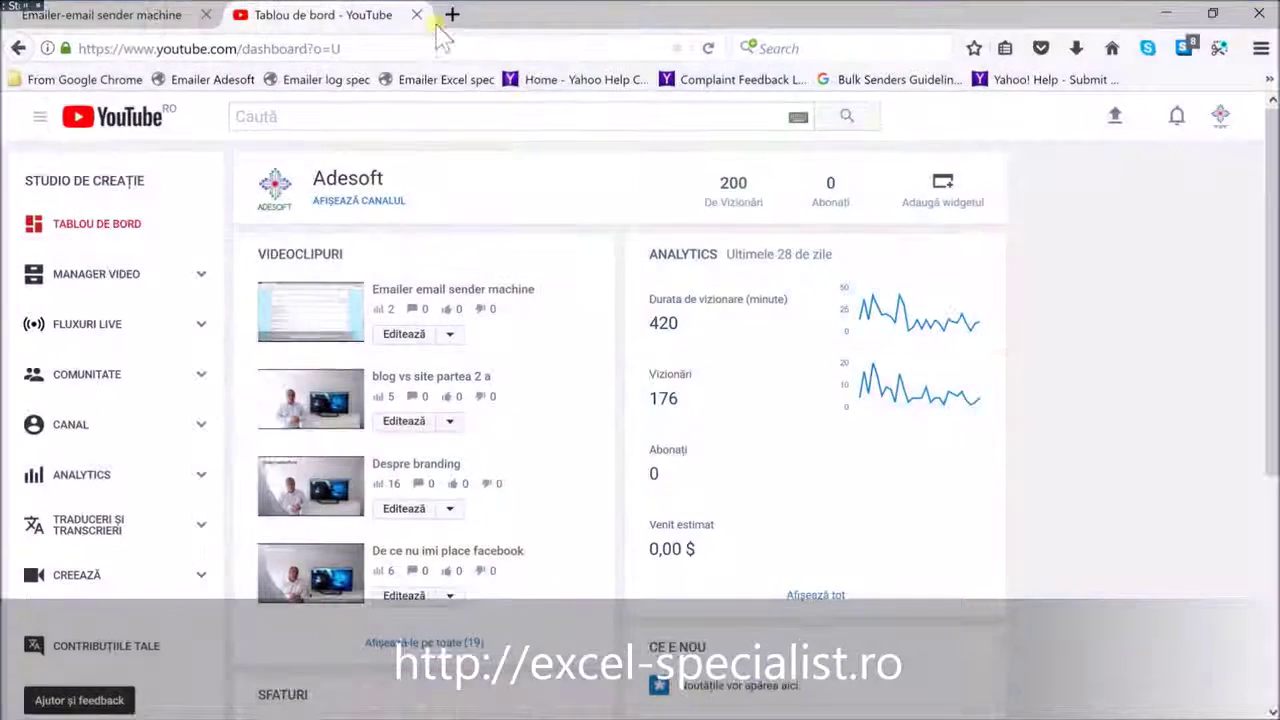
{"action": "left_click", "coordinate": [420, 14]}
{"action": "key", "text": "ctrl+t"}
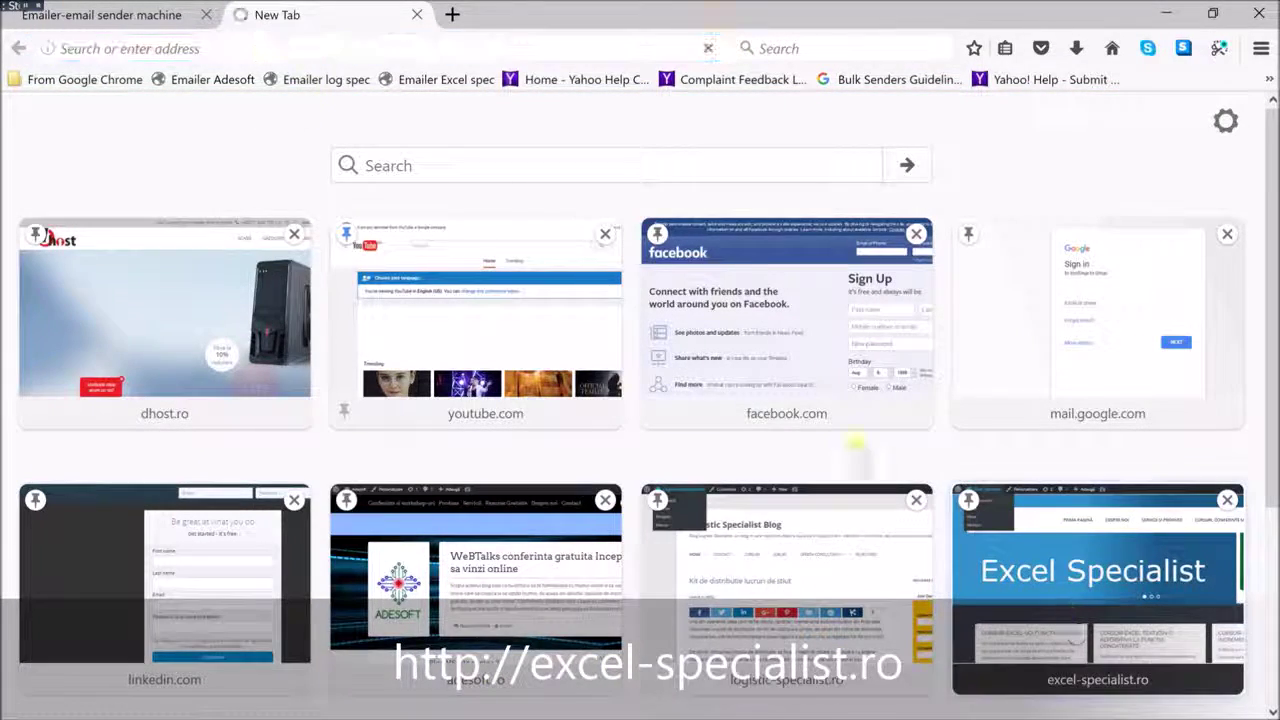
{"action": "type", "text": "www.excel-specialist.ro"}
{"action": "key", "text": "Return"}
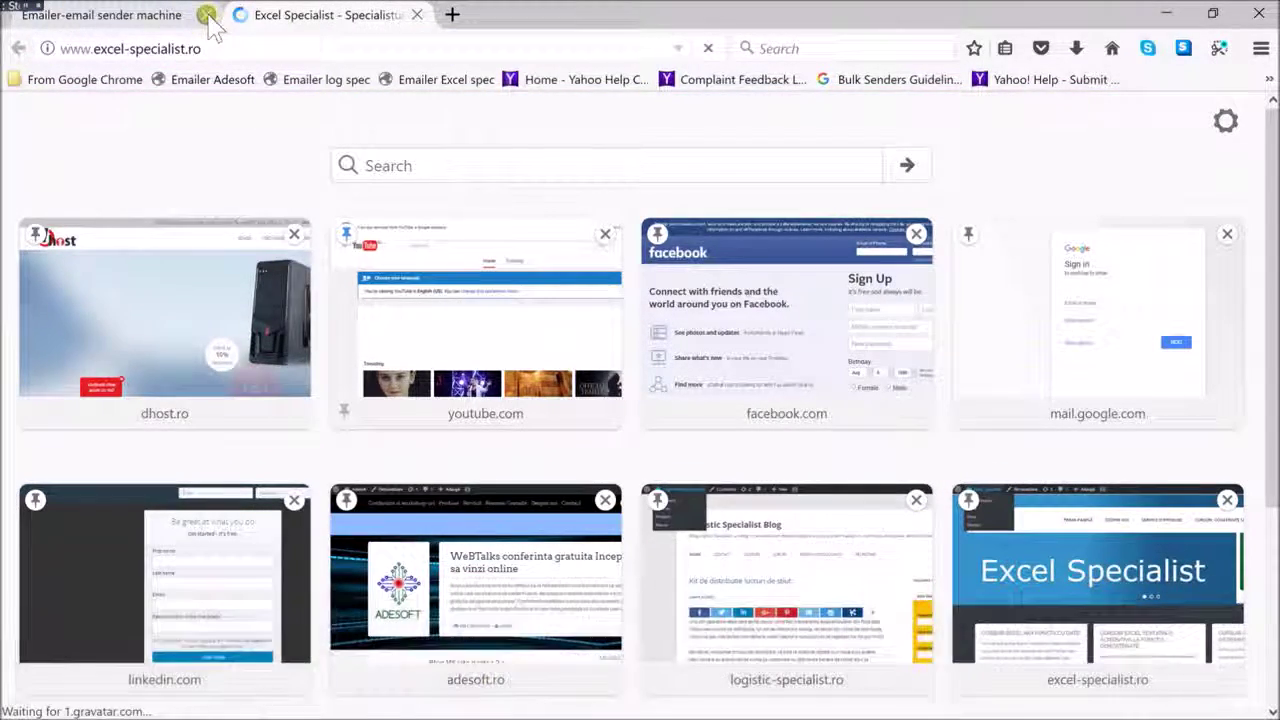
{"action": "left_click", "coordinate": [206, 15]}
Step: Scroll down the excel-specialist.ro home page and back up to the top
{"action": "scroll", "coordinate": [555, 408], "scroll_direction": "down", "scroll_amount": 5}
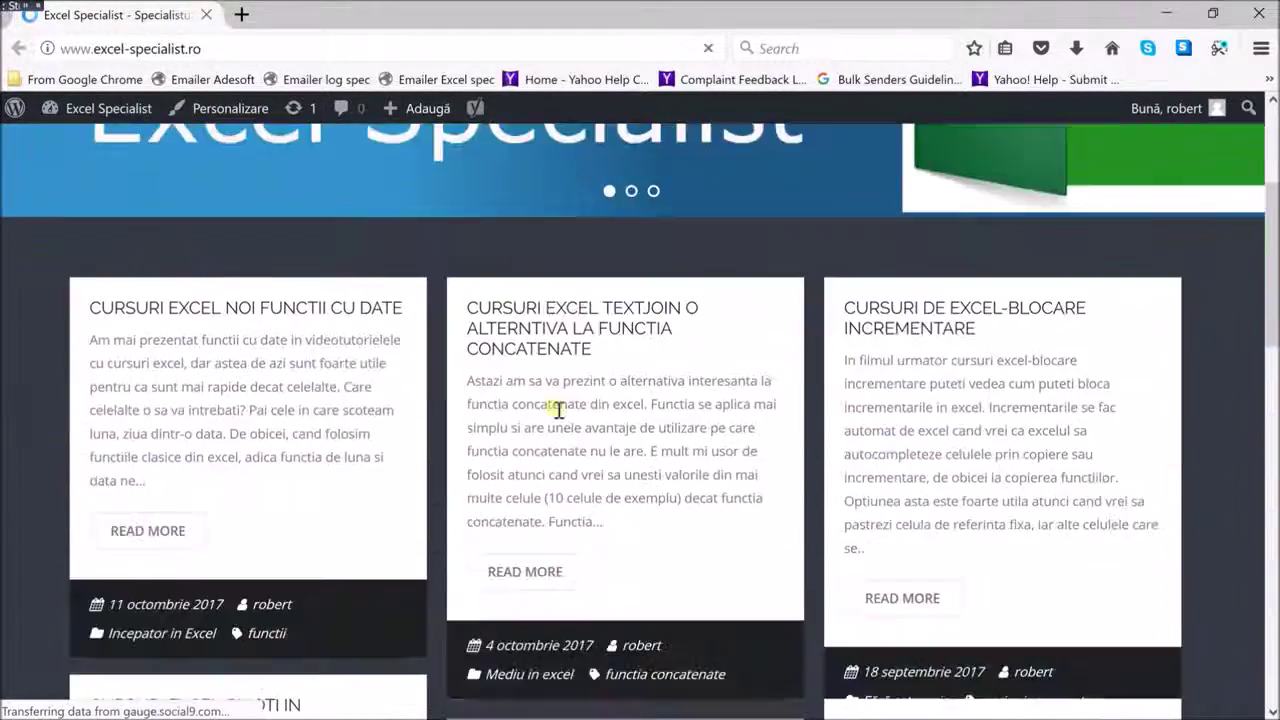
{"action": "scroll", "coordinate": [530, 400], "scroll_direction": "down", "scroll_amount": 2}
{"action": "scroll", "coordinate": [515, 393], "scroll_direction": "down", "scroll_amount": 3}
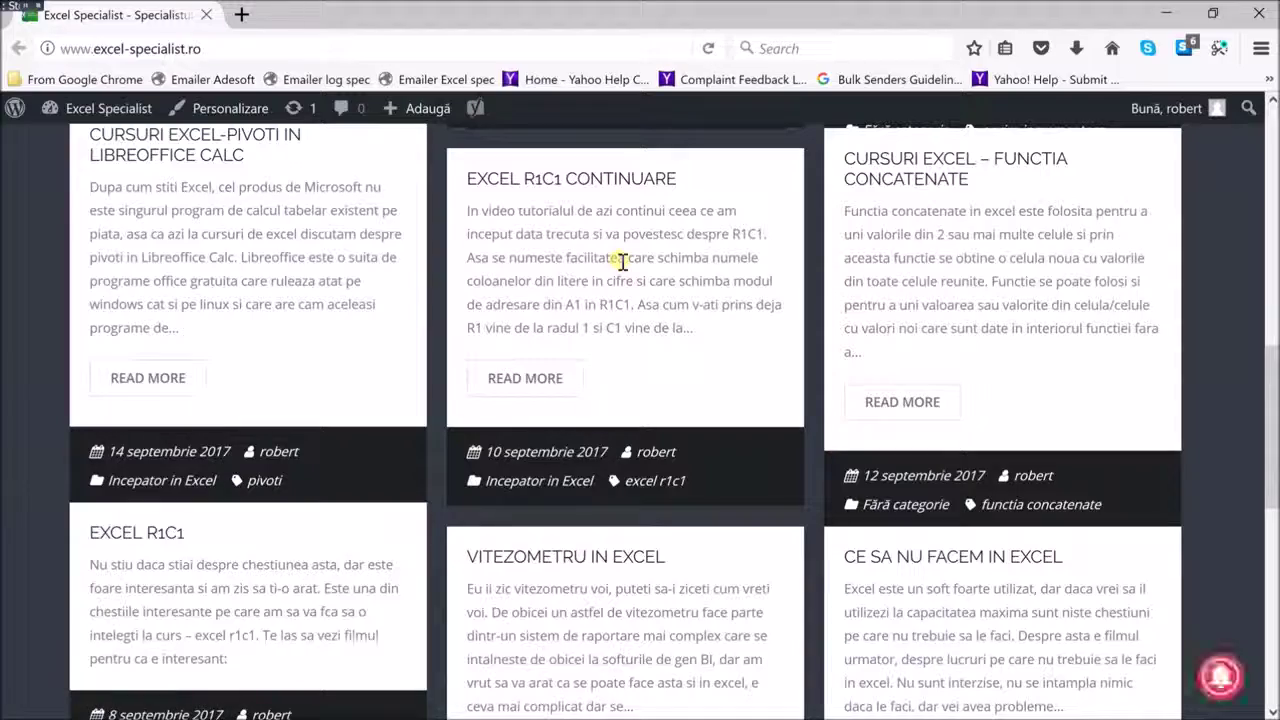
{"action": "scroll", "coordinate": [620, 258], "scroll_direction": "up", "scroll_amount": 2}
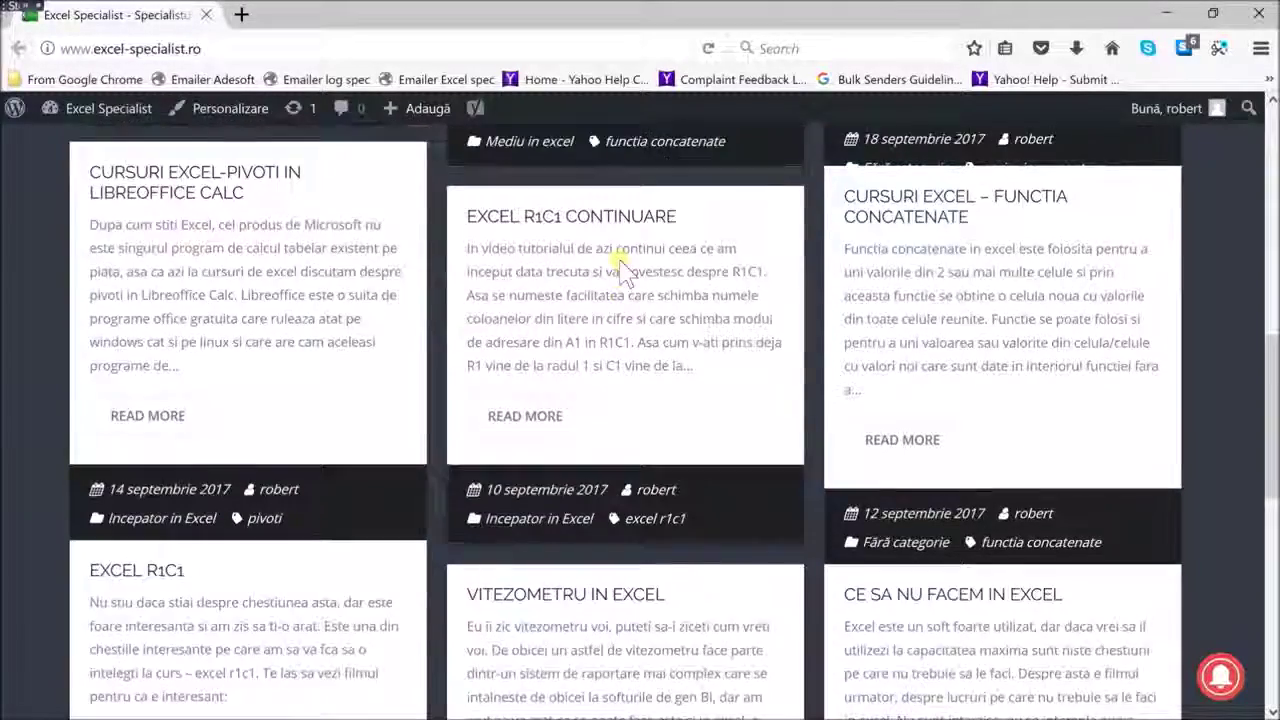
{"action": "scroll", "coordinate": [614, 260], "scroll_direction": "up", "scroll_amount": 6}
{"action": "scroll", "coordinate": [614, 250], "scroll_direction": "up", "scroll_amount": 2}
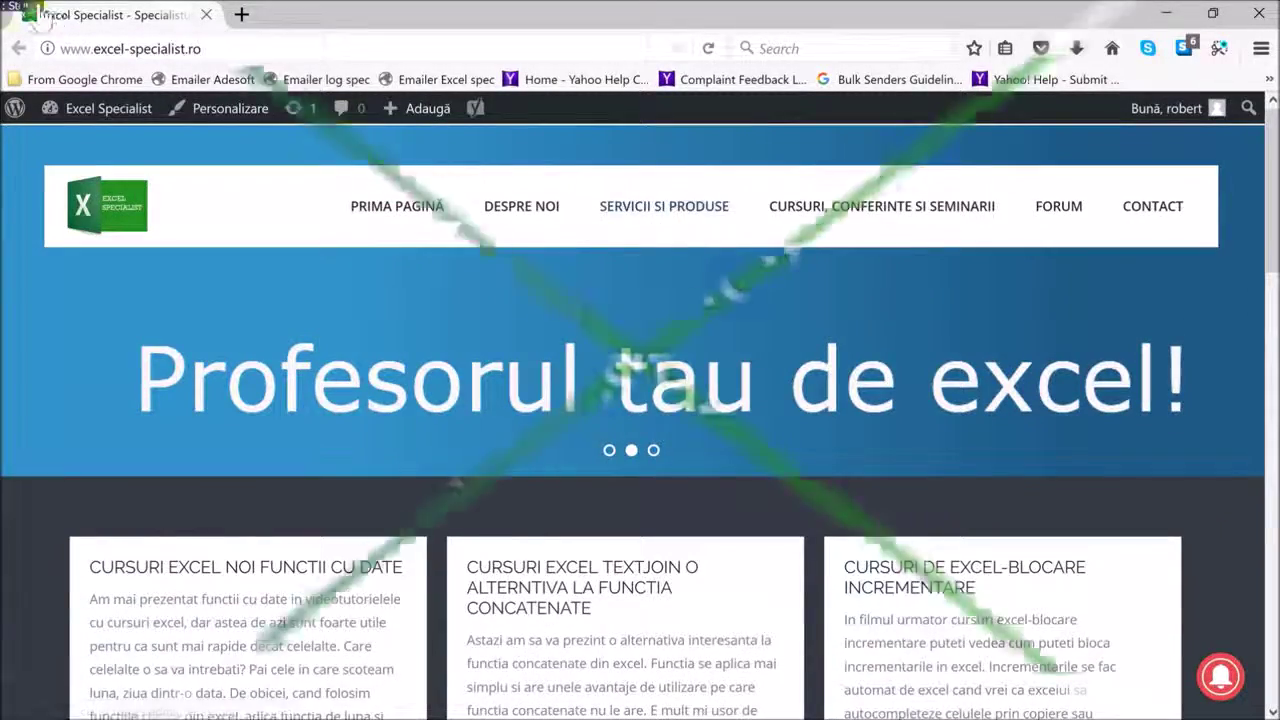